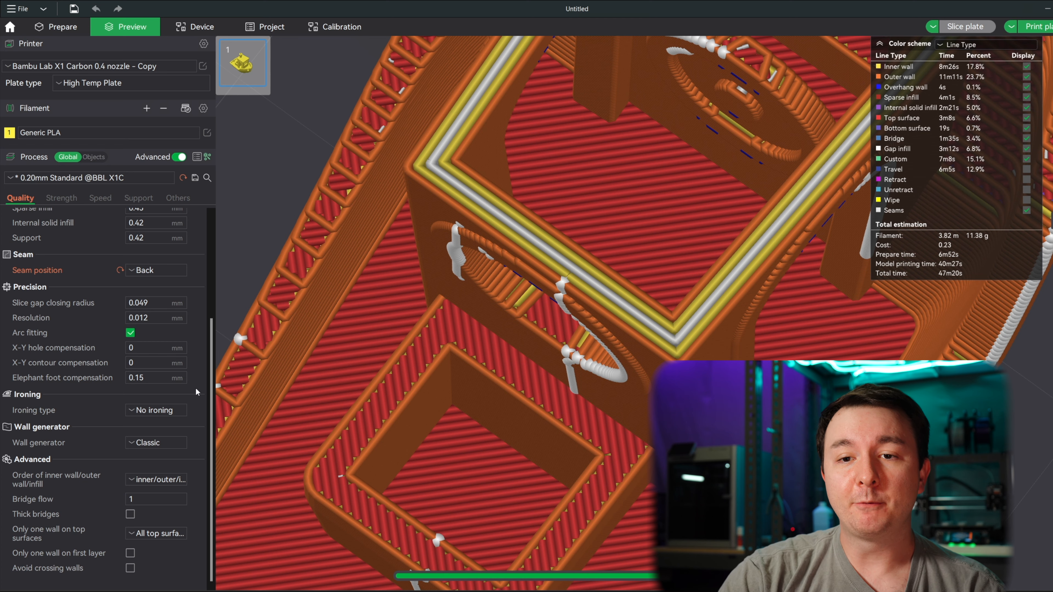
Switch the wall generator to Arachne and slice the plate again.
click(155, 443)
click(150, 473)
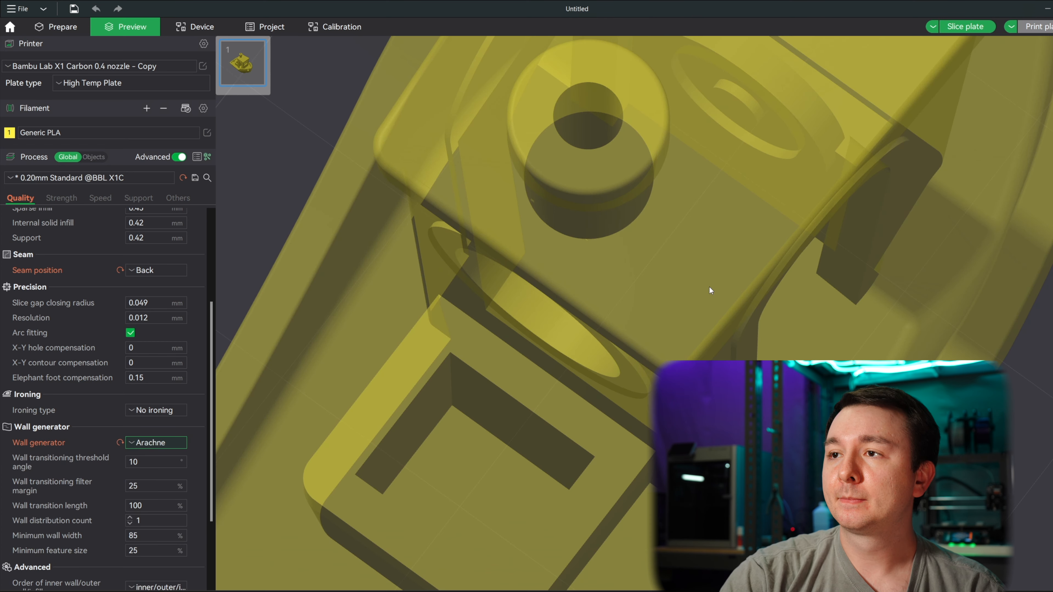
click(965, 26)
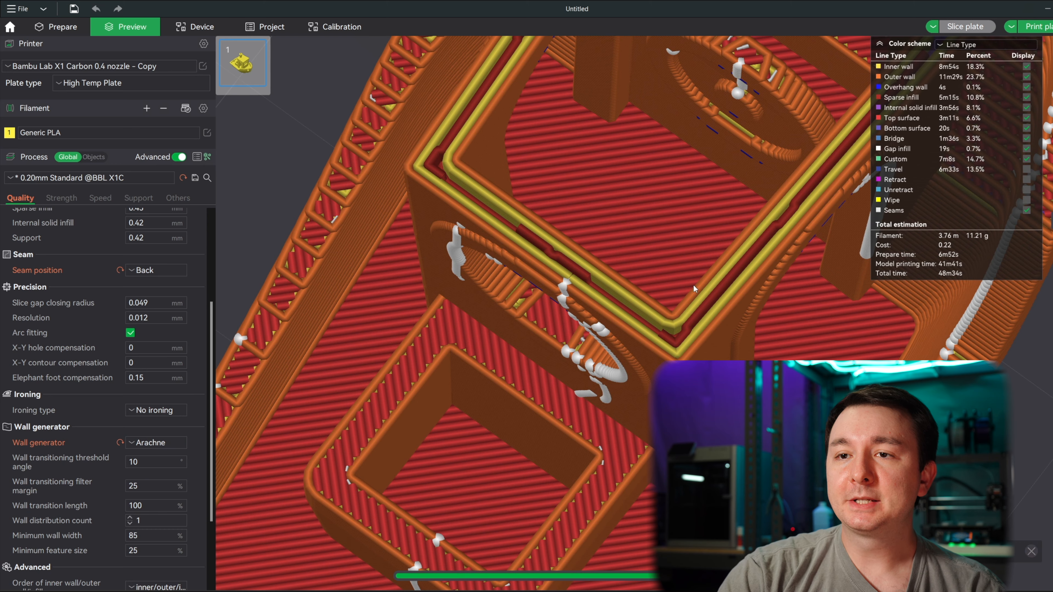
scroll(560, 265, up, 2)
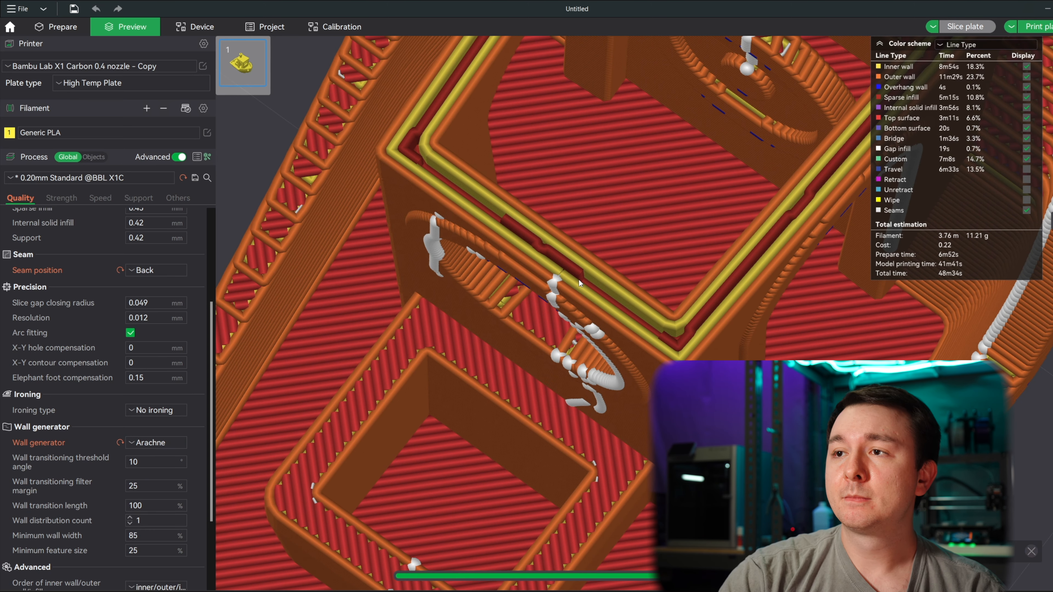
Color the sliced preview by line width and inspect the wall widths on a lower layer.
click(970, 45)
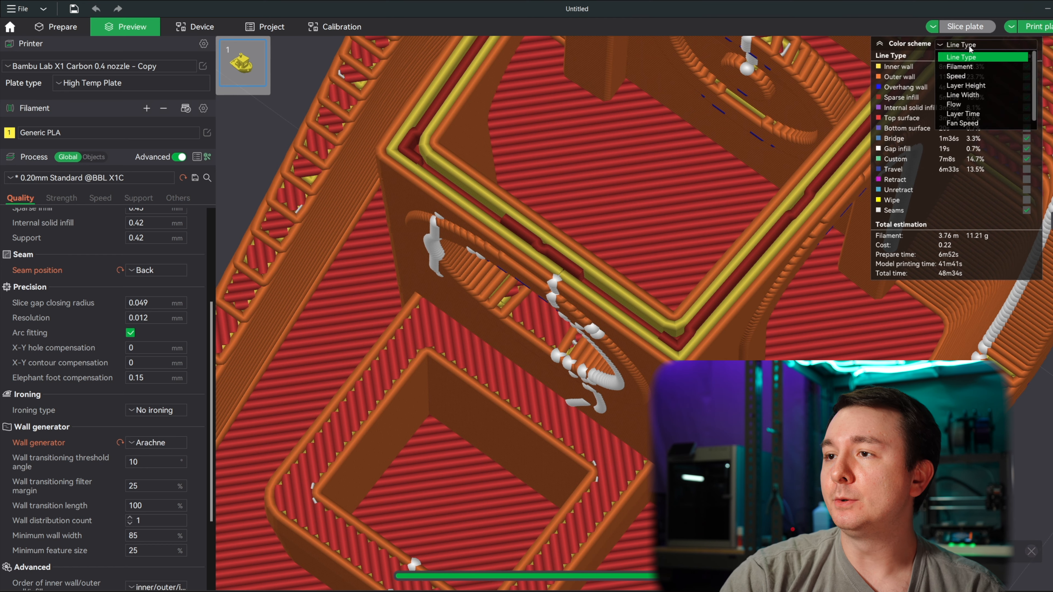
click(973, 98)
scroll(792, 282, down, 4)
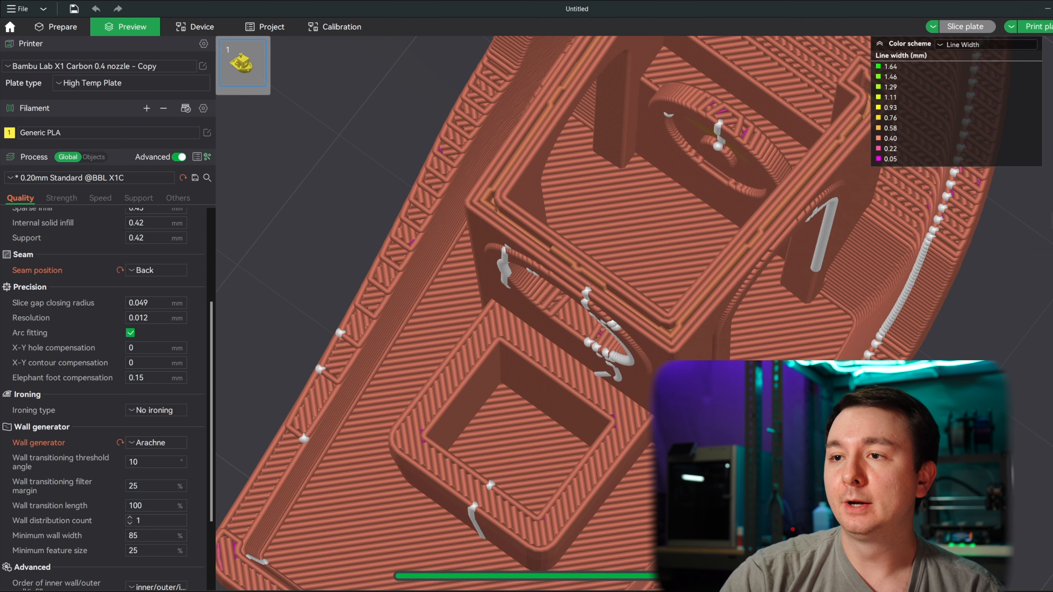
drag(1052, 253, 1049, 426)
right_drag(917, 373, 929, 336)
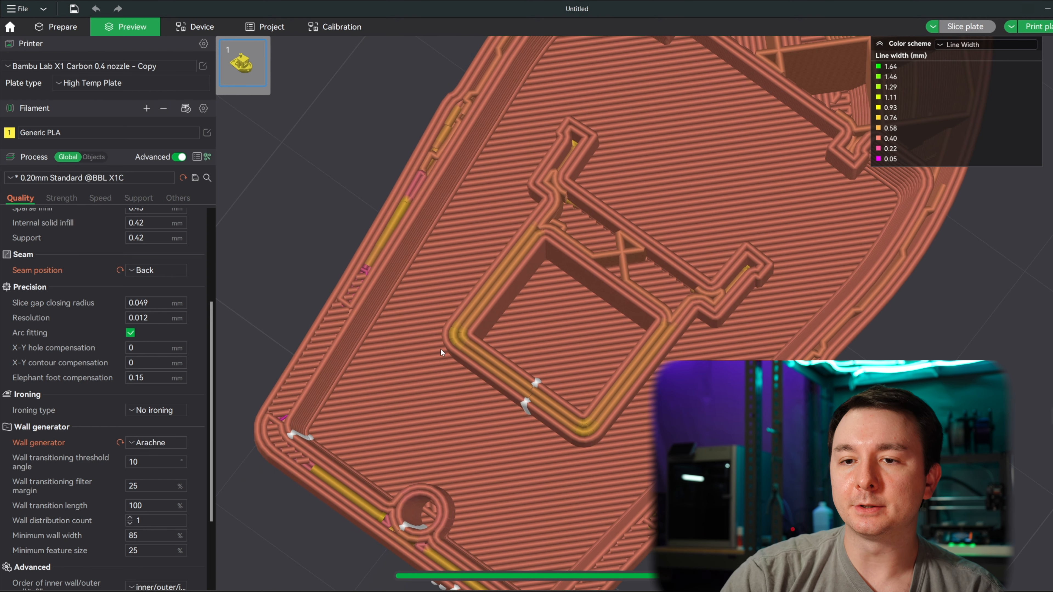
right_drag(399, 455, 431, 404)
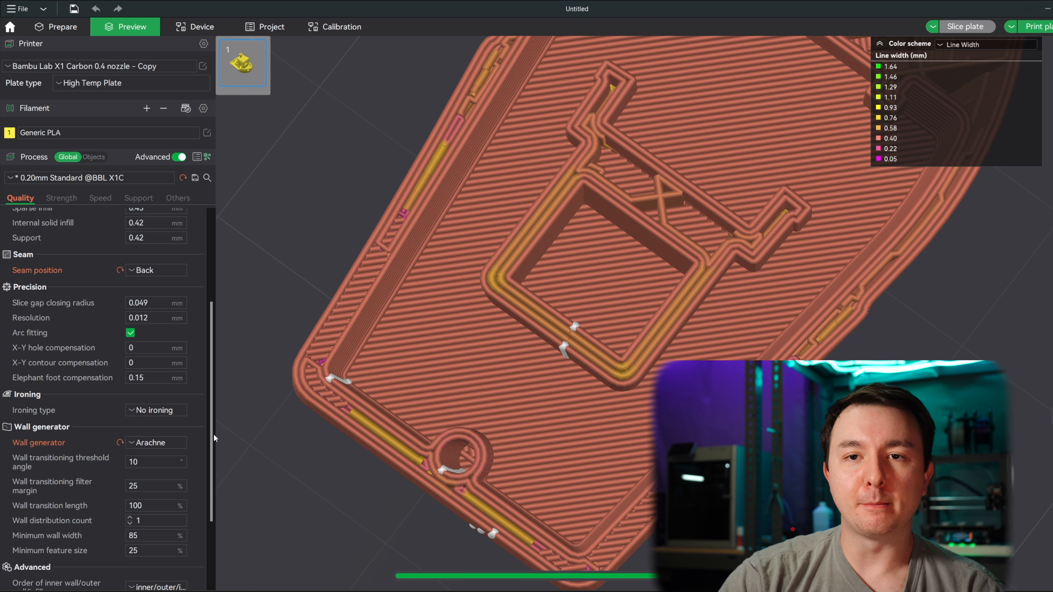
Look up the explanation of the inner wall/outer wall/infill order setting and list its available options.
mouse_move(185, 446)
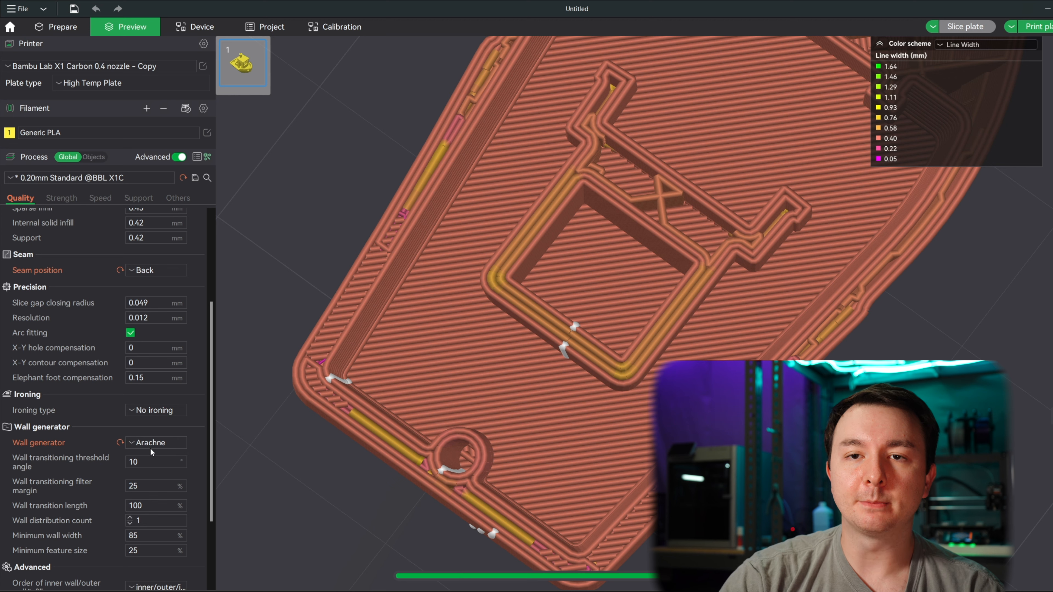
scroll(198, 450, down, 2)
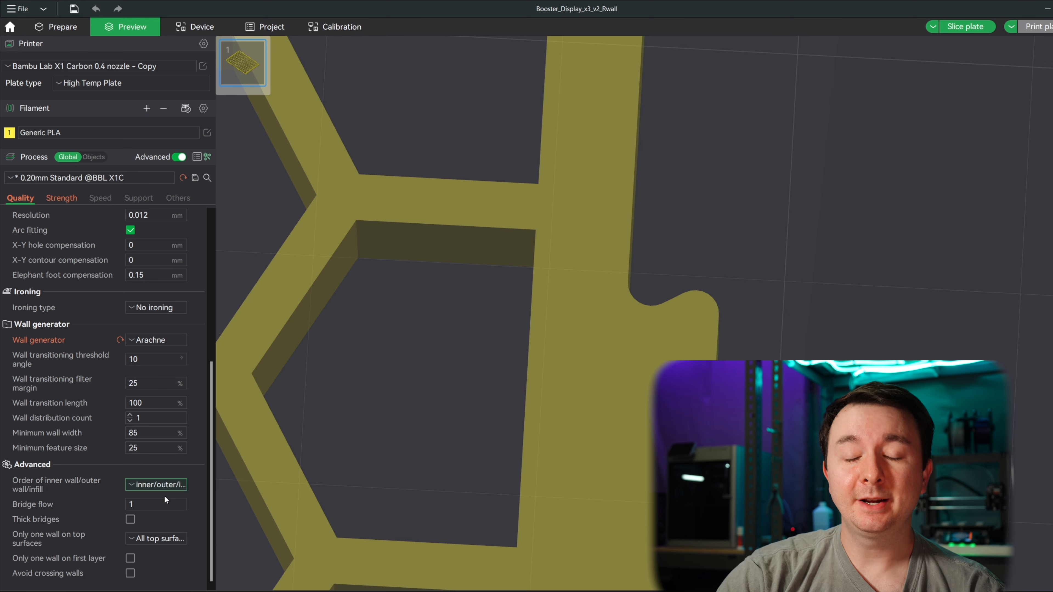
mouse_move(169, 500)
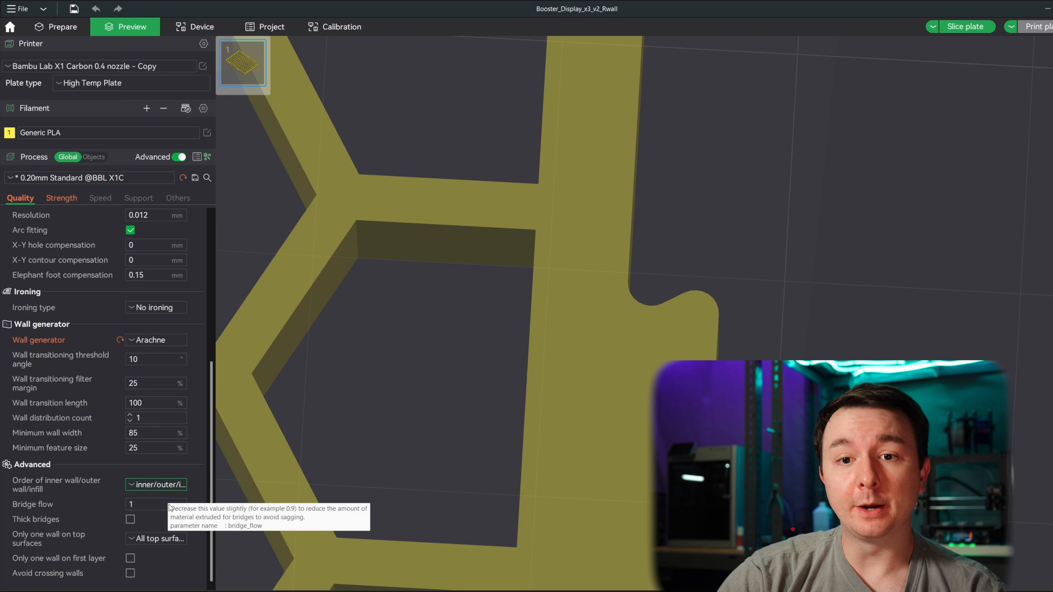
mouse_move(80, 486)
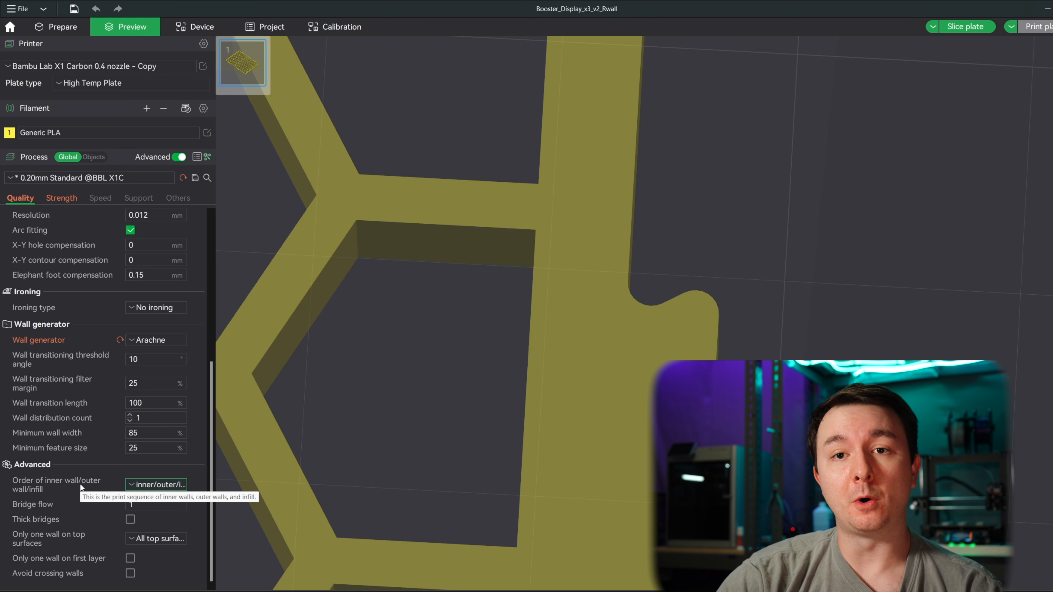
click(169, 489)
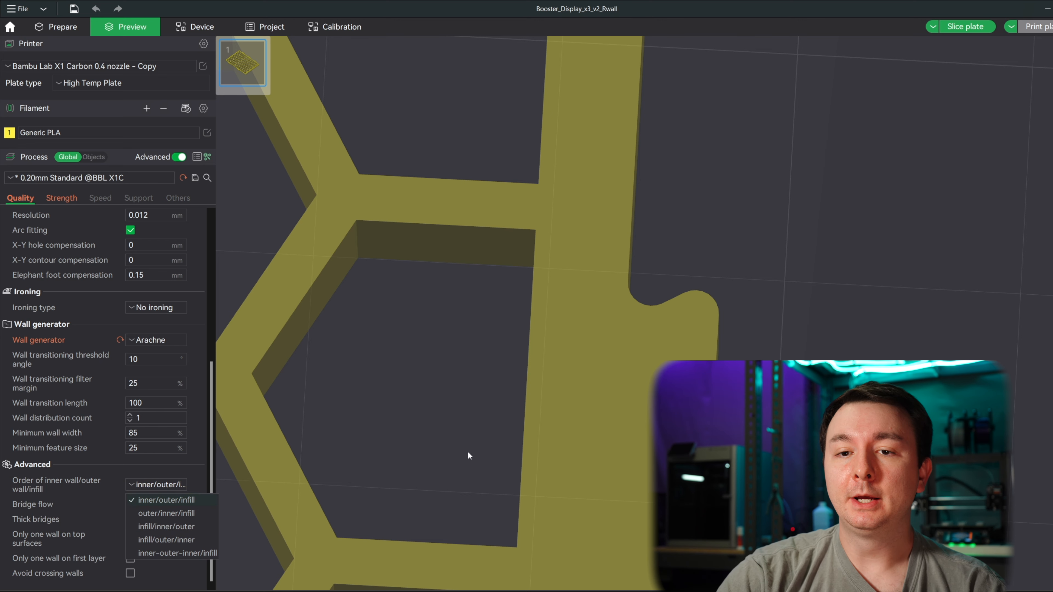
Slice the honeycomb panel and step through the layer's print sequence to examine the order of inner and outer walls.
click(972, 30)
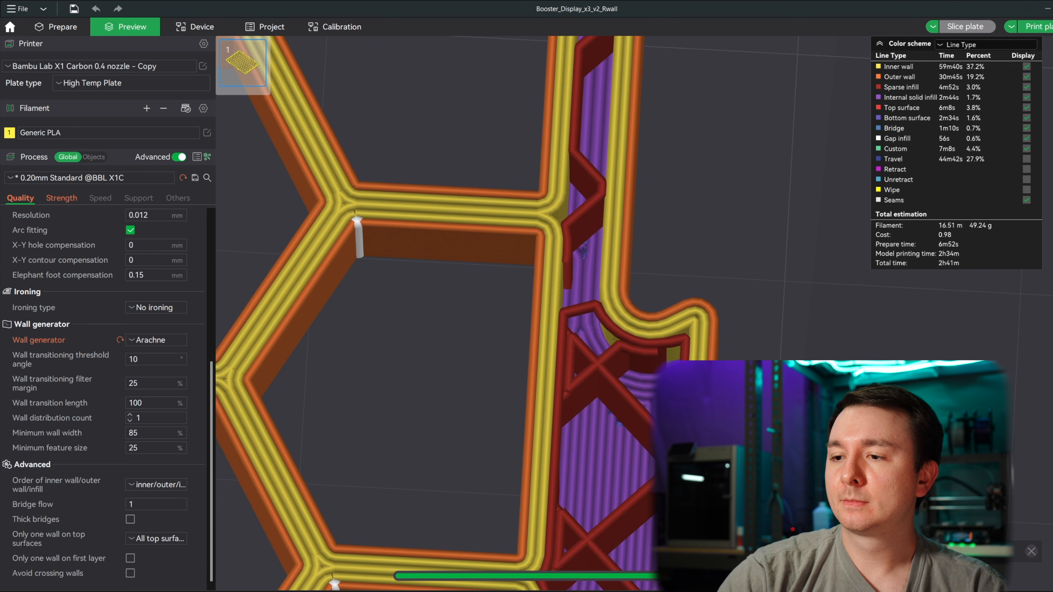
drag(617, 590, 528, 585)
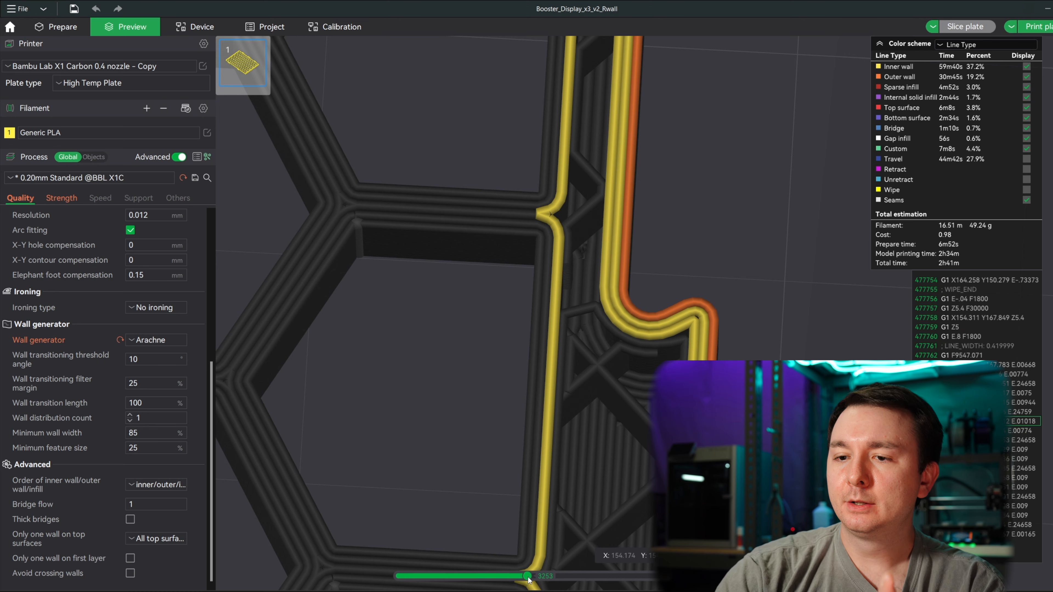
drag(528, 578, 516, 577)
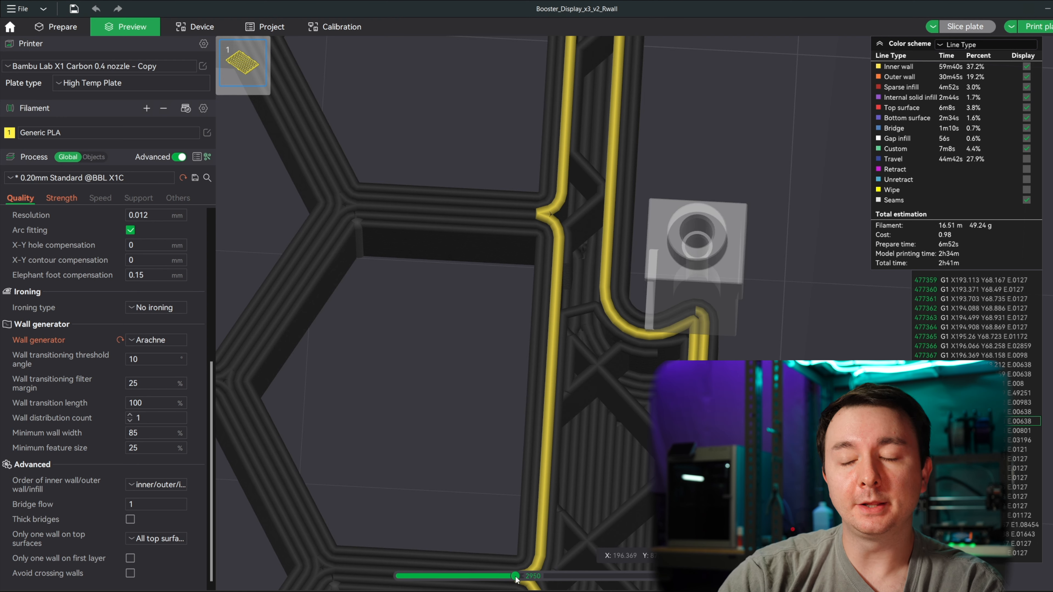
drag(516, 577, 524, 577)
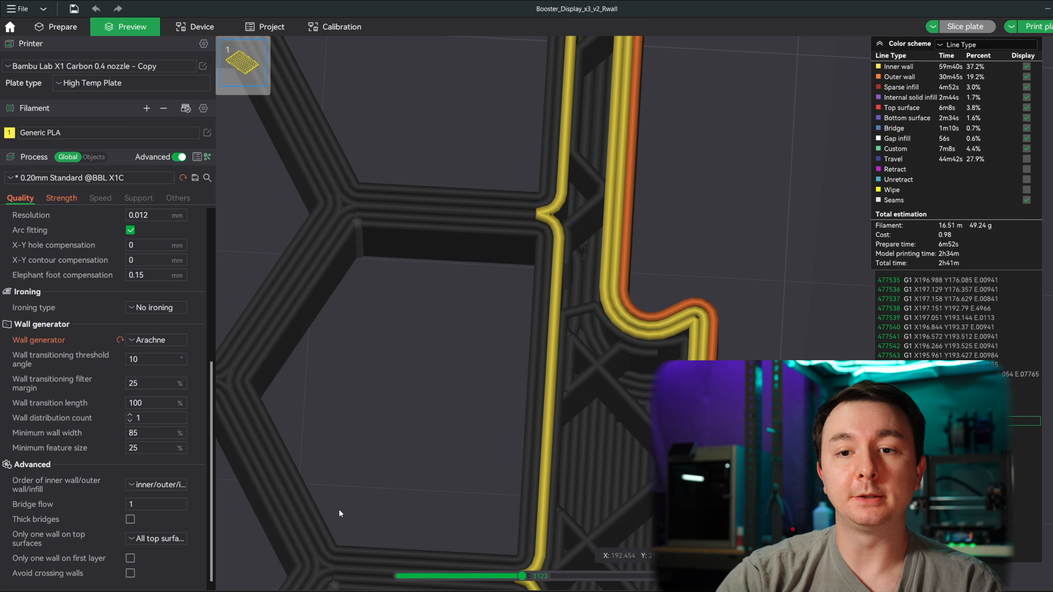
Slice the honeycomb panel with the outer/inner/infill wall order and step through the layer's print sequence.
click(162, 486)
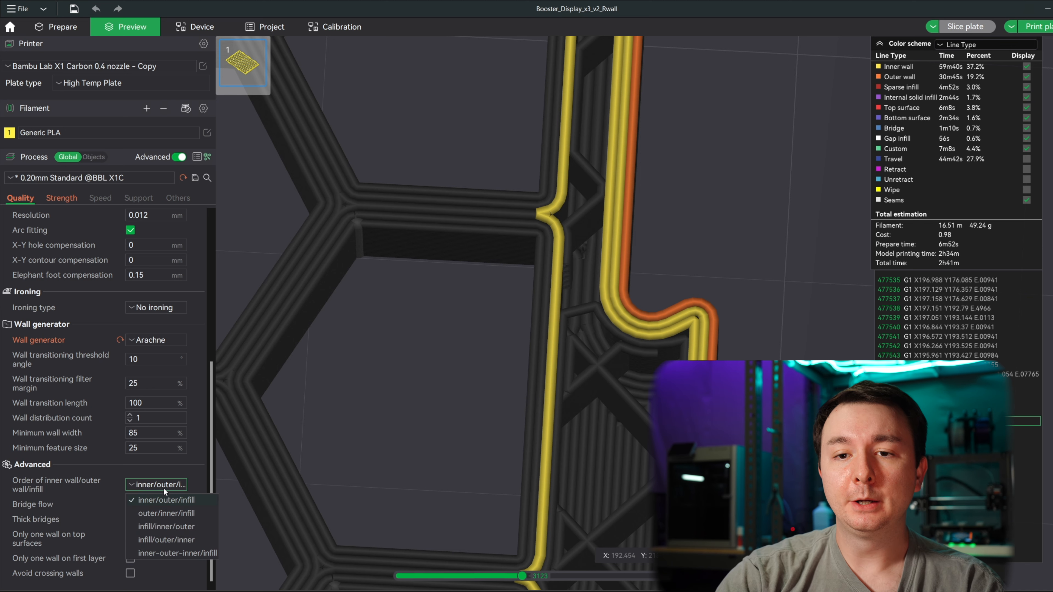
click(187, 516)
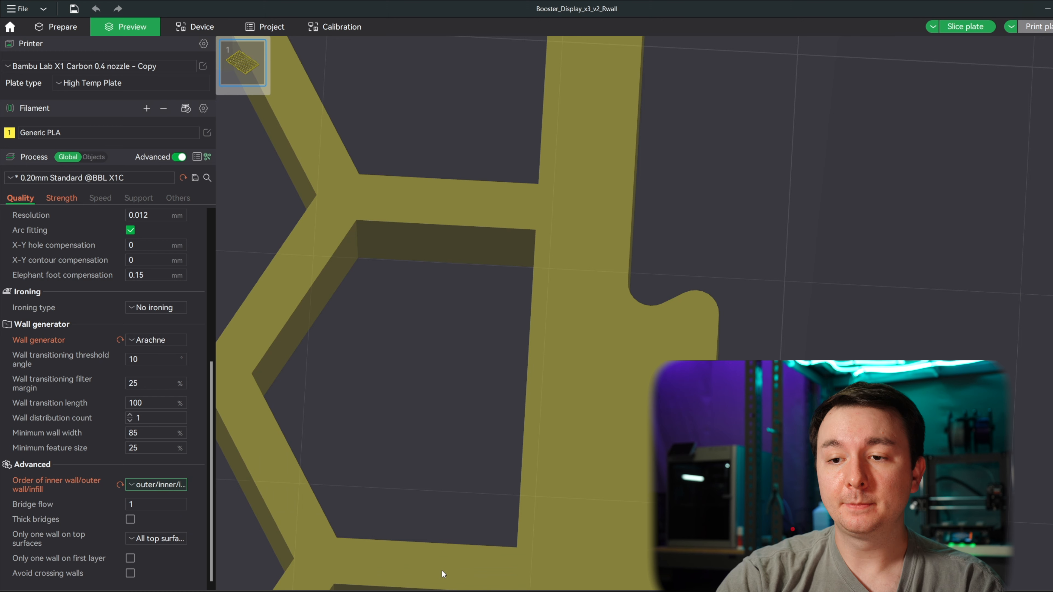
click(972, 28)
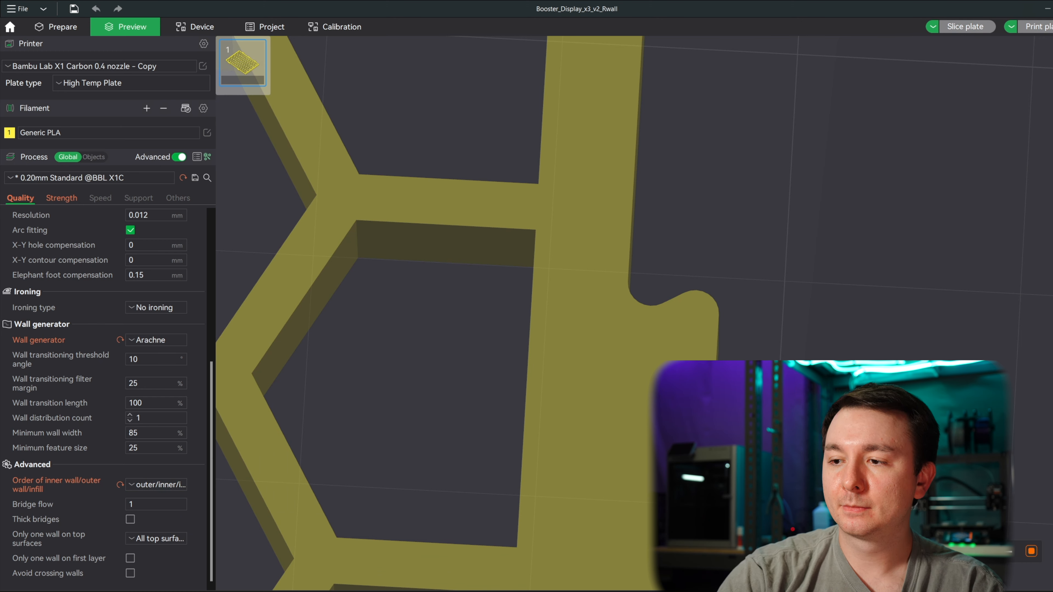
drag(631, 580, 406, 577)
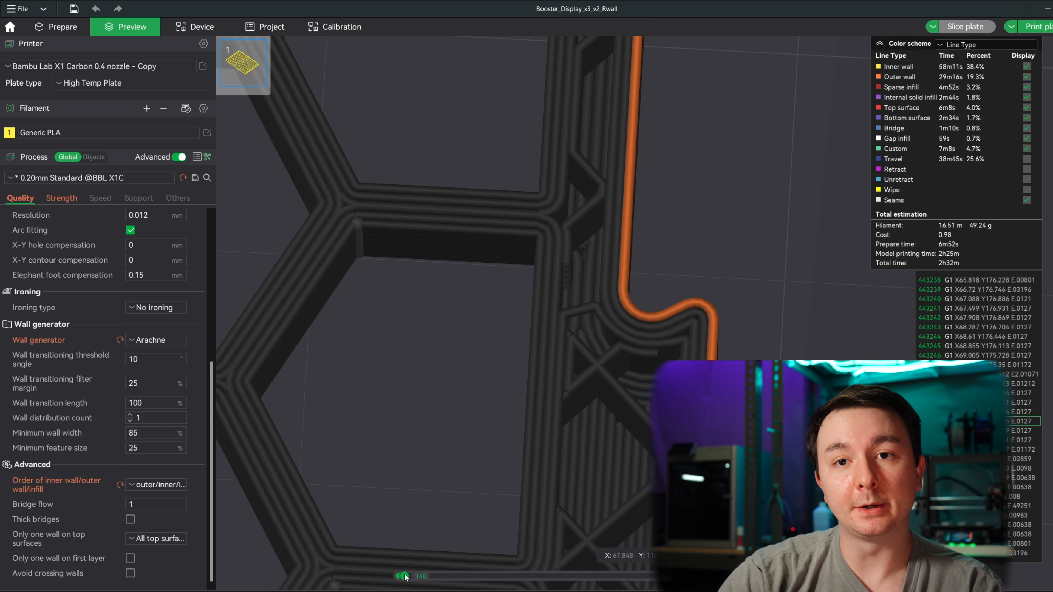
drag(406, 576, 414, 579)
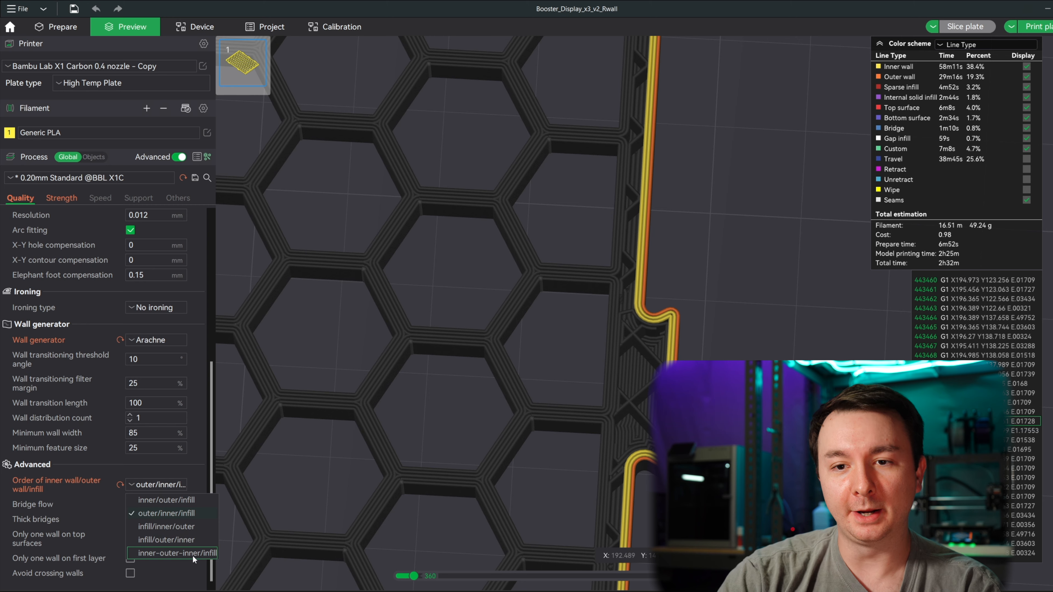
Set the wall order to inner-outer-inner/infill, reslice the honeycomb panel and step through its layer sequence.
click(192, 553)
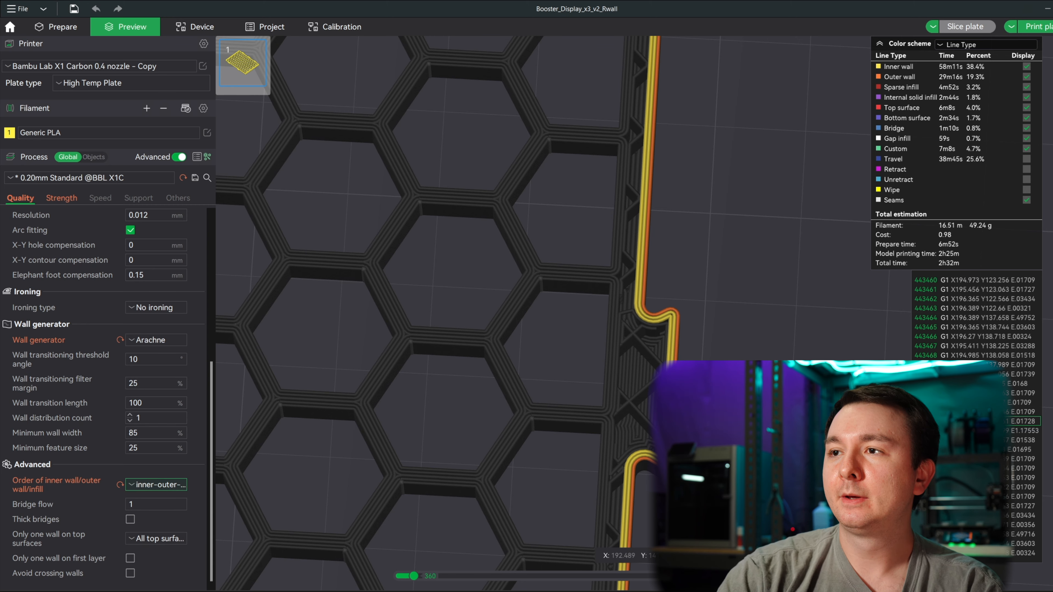
click(965, 28)
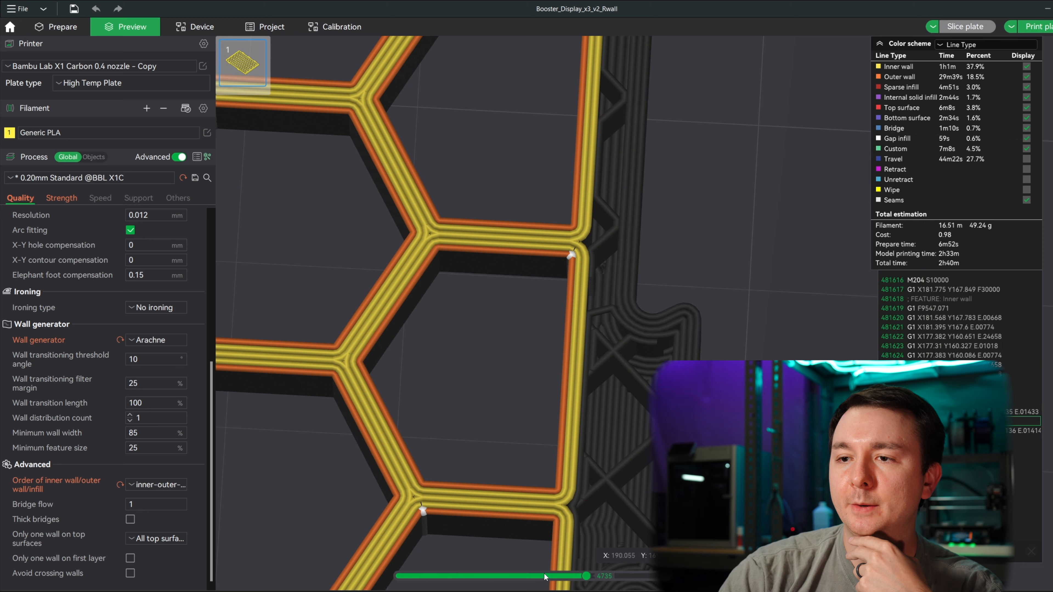
drag(545, 576, 650, 580)
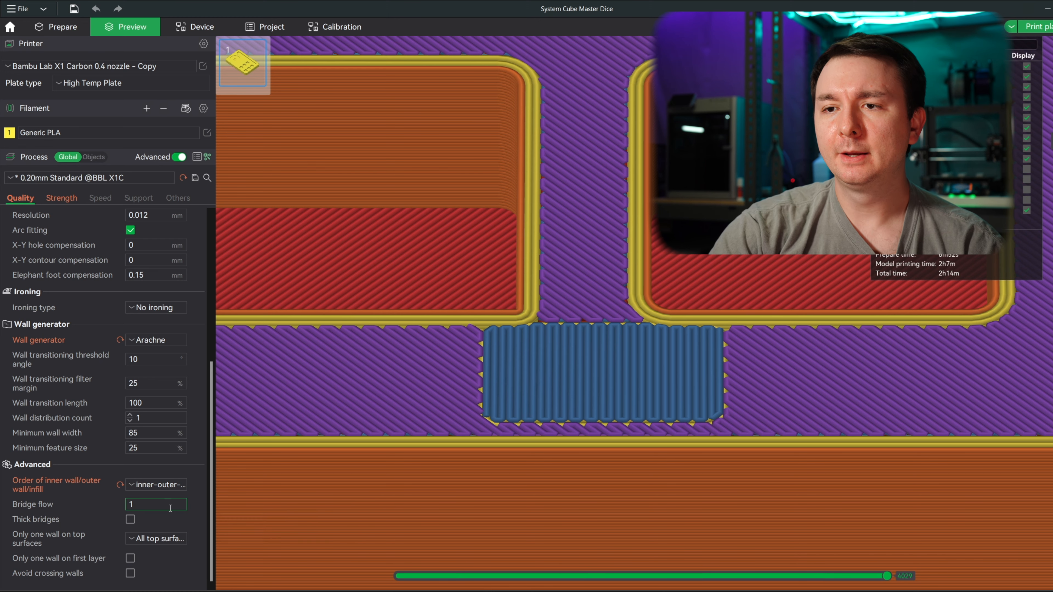
Examine the bridge area between the tray pockets and the walls on the top surface in the sliced preview.
drag(466, 460, 467, 466)
right_drag(507, 467, 523, 239)
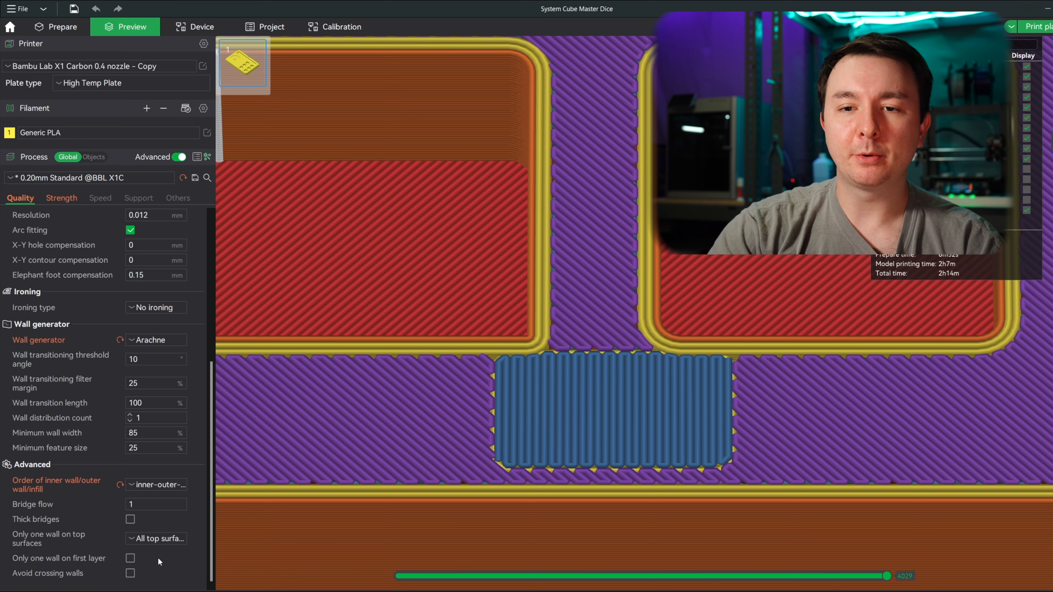
scroll(712, 367, down, 3)
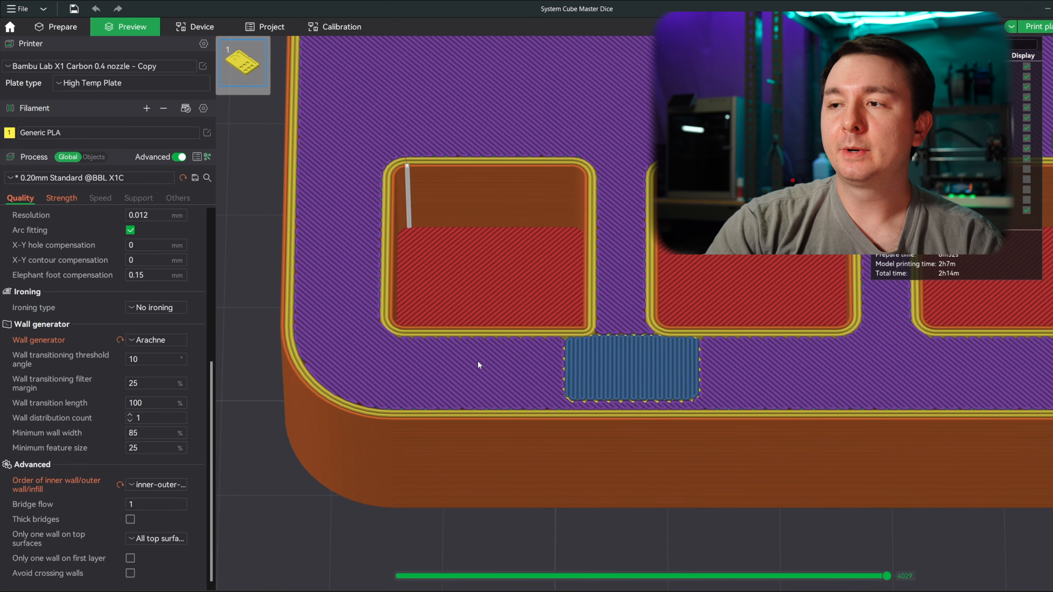
click(1025, 138)
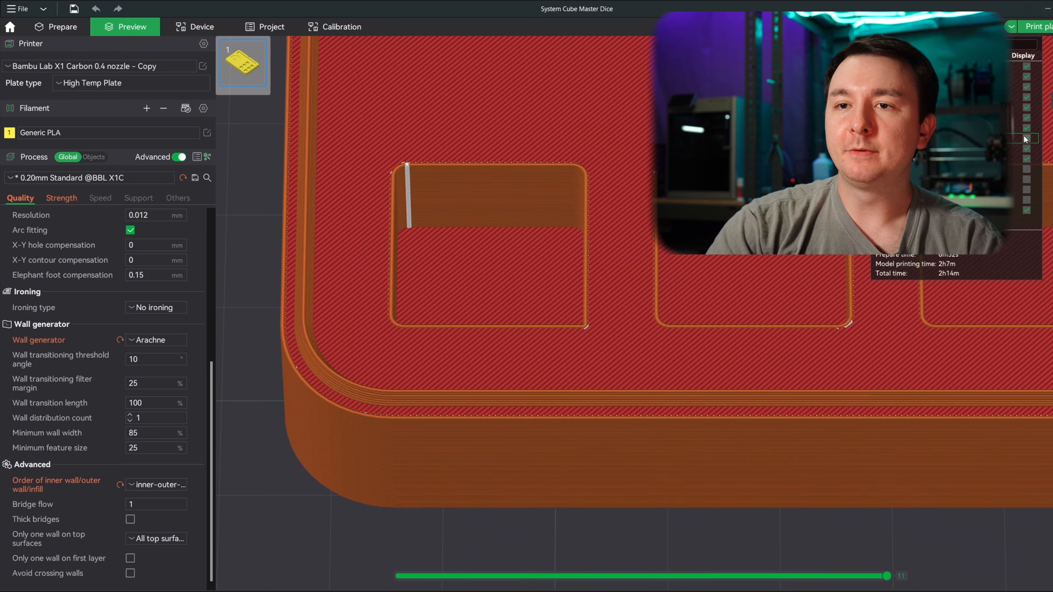
drag(557, 274, 556, 280)
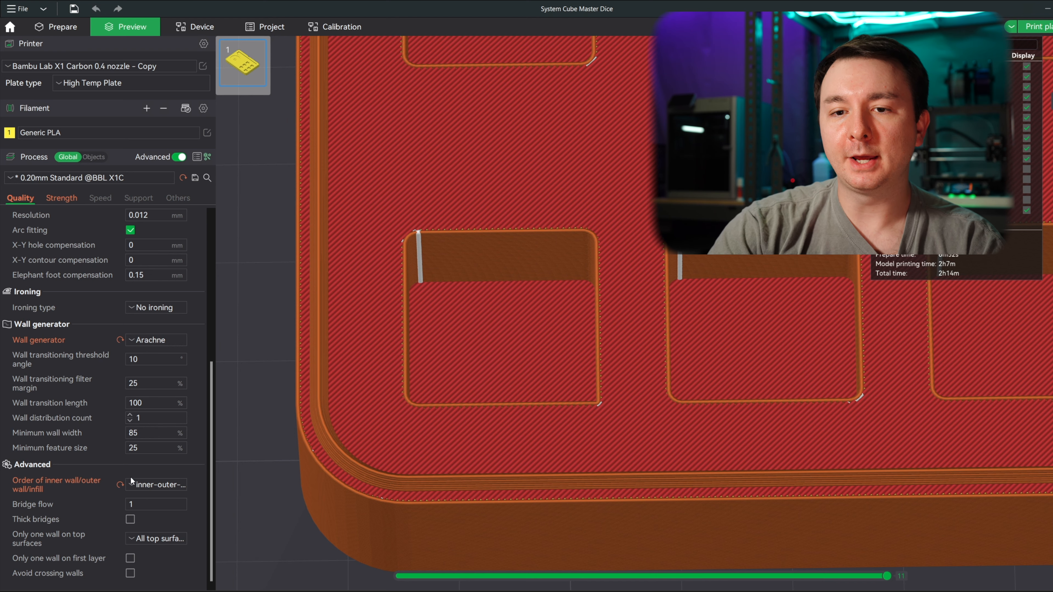
Choose all top surfaces for the single-wall top setting and enable only one wall on the first layer.
click(140, 542)
click(154, 563)
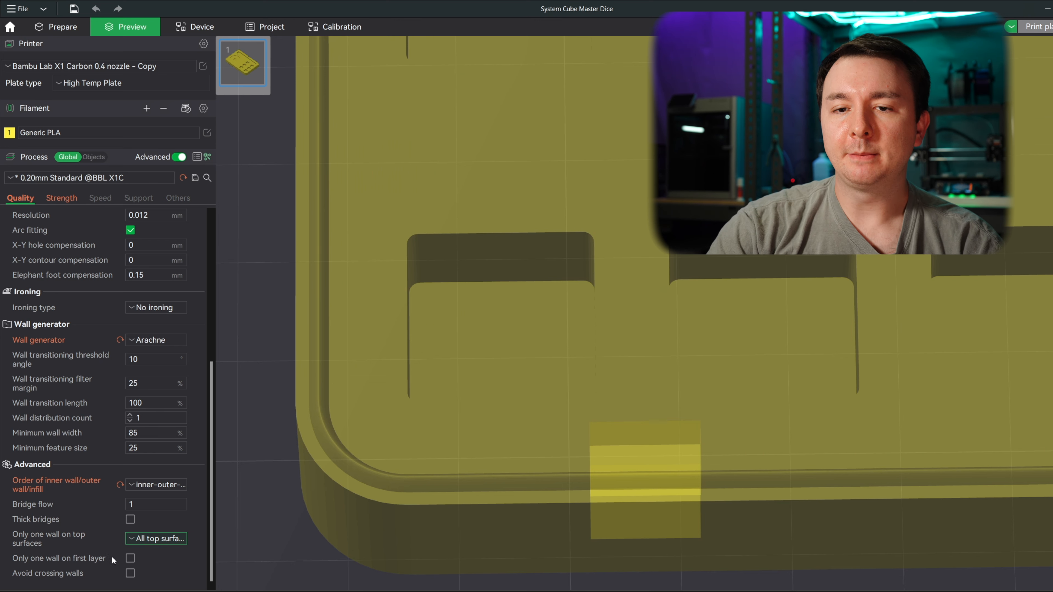
click(129, 558)
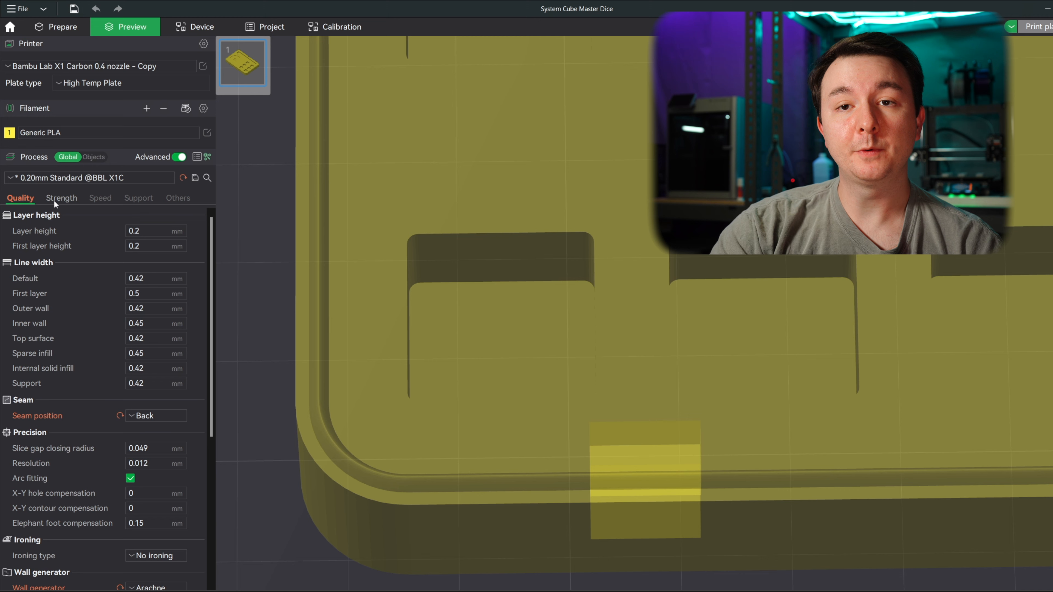
Open the strength settings and inspect the walls and brim of the sliced corner piece up close.
click(54, 200)
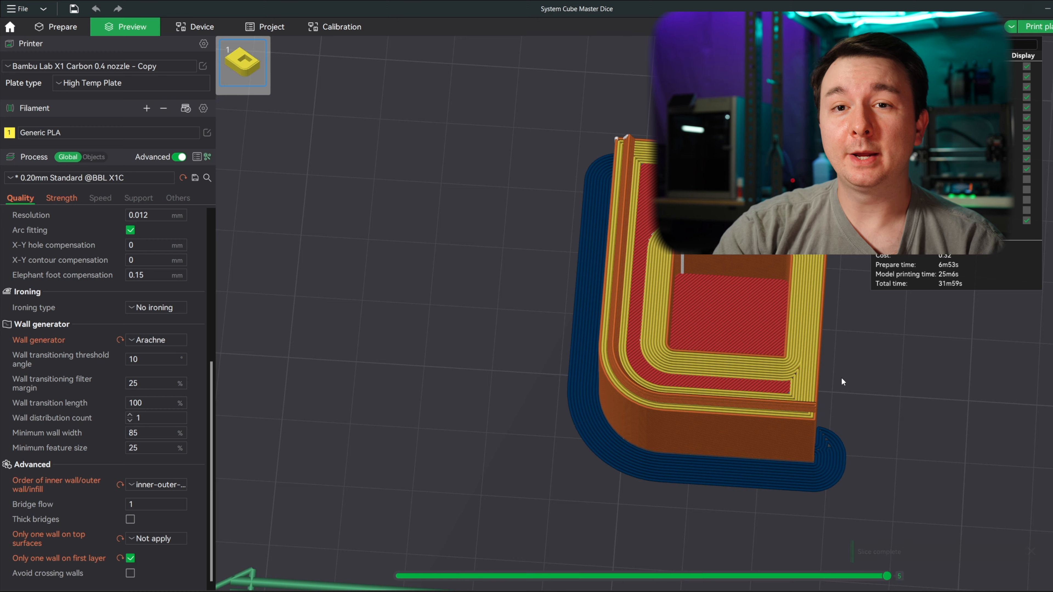
scroll(840, 377, up, 1)
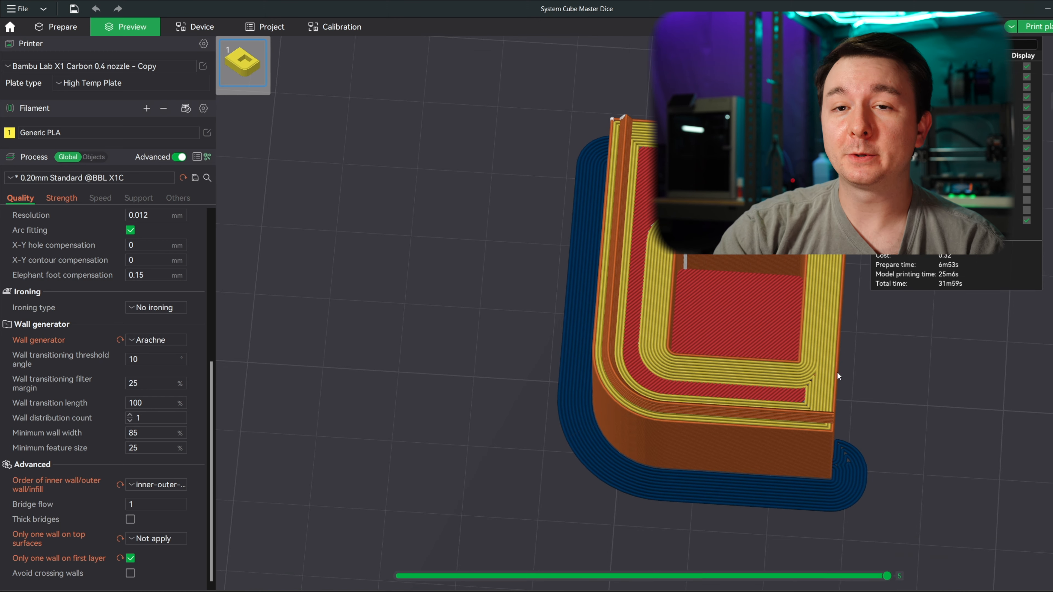
middle_drag(837, 376, 793, 376)
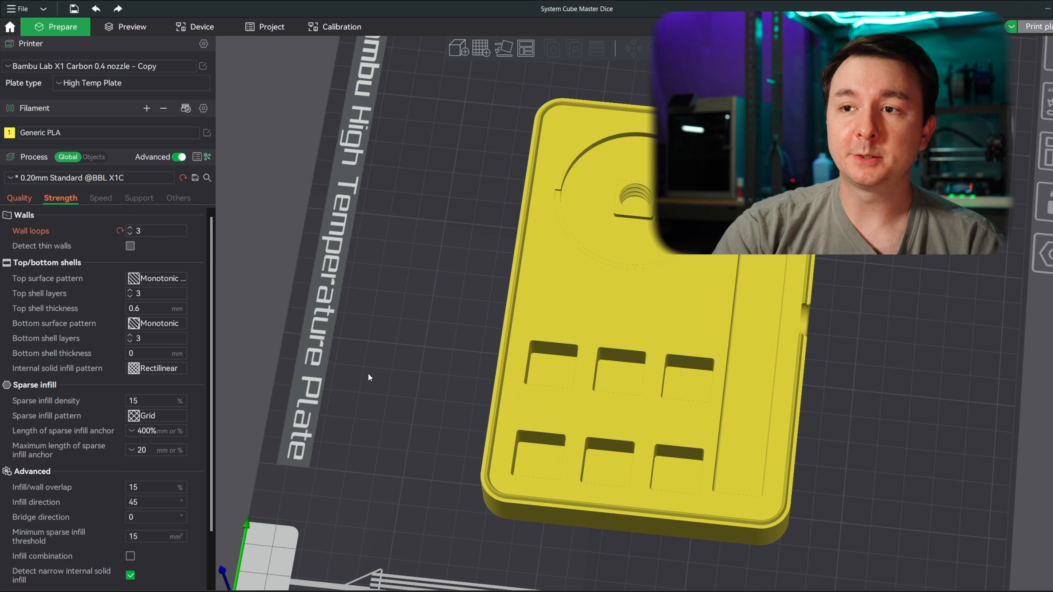
Slice the tray with the Hilbert Curve top surface pattern, and reslice it with the Rectilinear pattern for comparison.
click(184, 284)
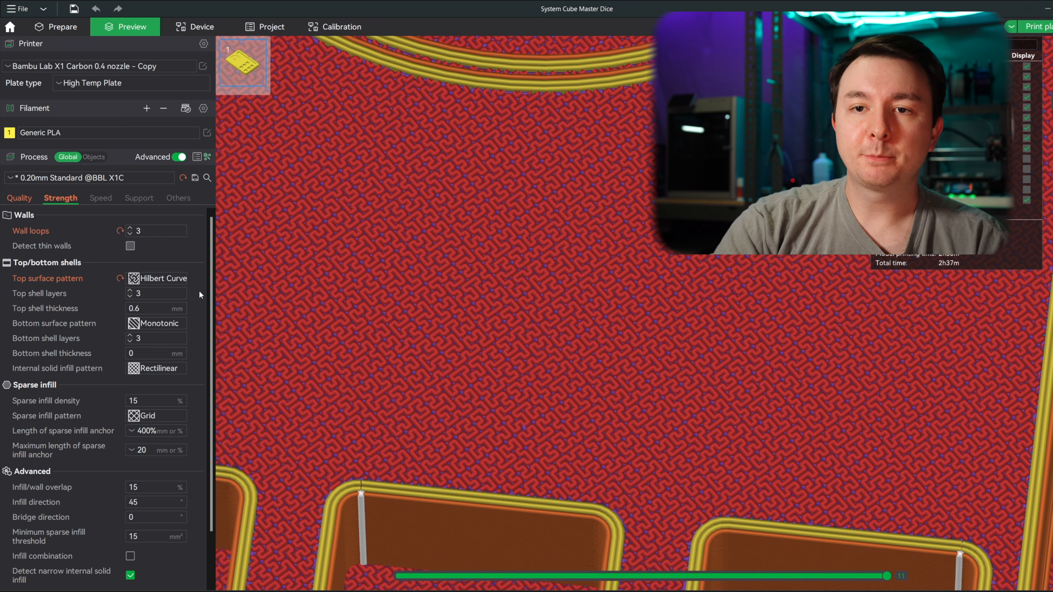
click(163, 279)
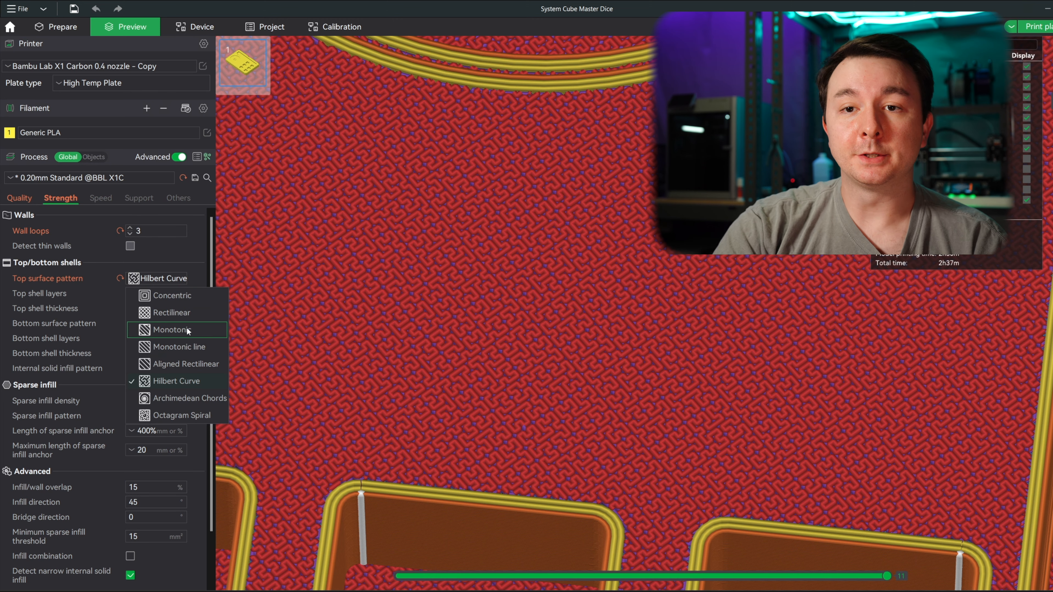
click(186, 315)
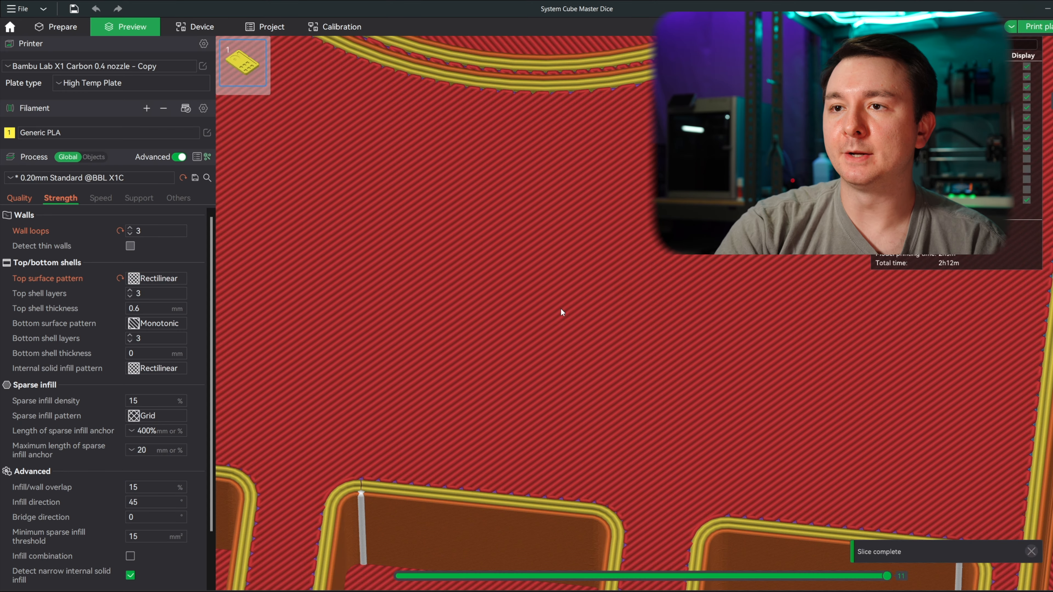
Set the top surface pattern to Monotonic, reslice the tray and examine where the surface lines meet the circular wall.
scroll(522, 353, down, 5)
scroll(613, 298, up, 4)
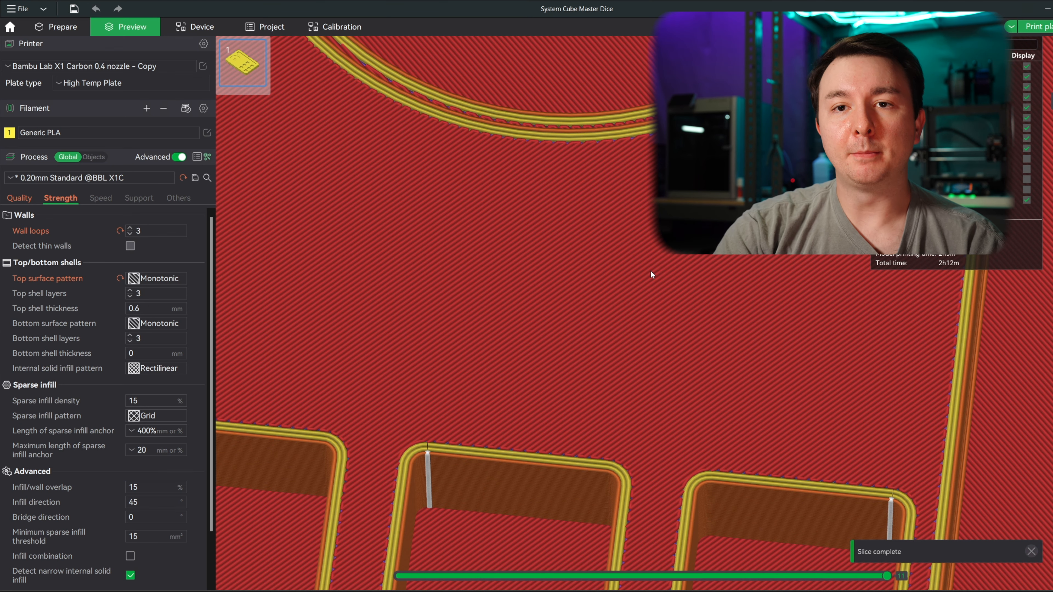
scroll(650, 271, down, 4)
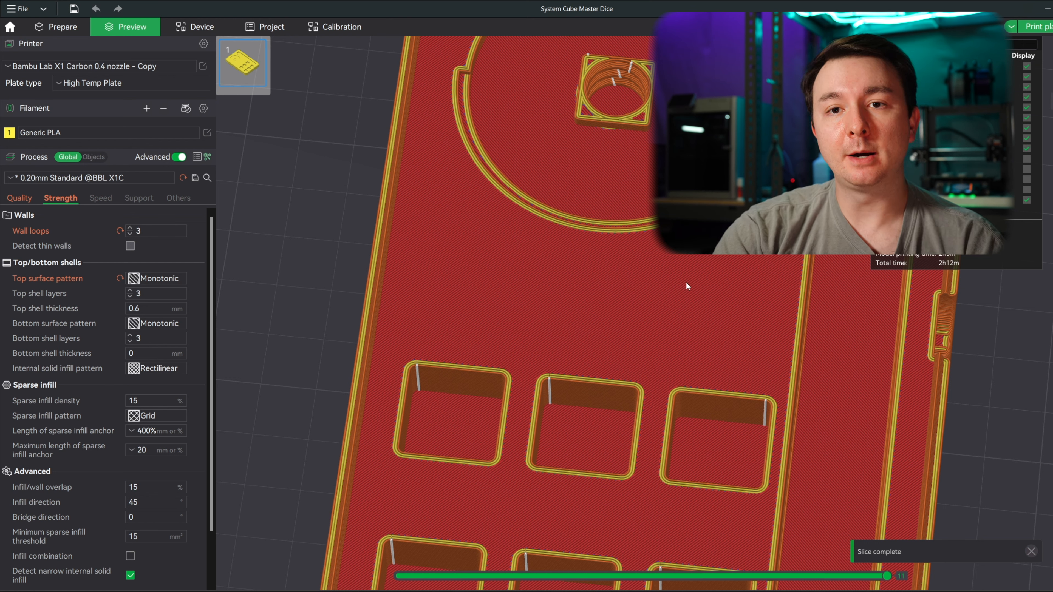
scroll(686, 281, up, 6)
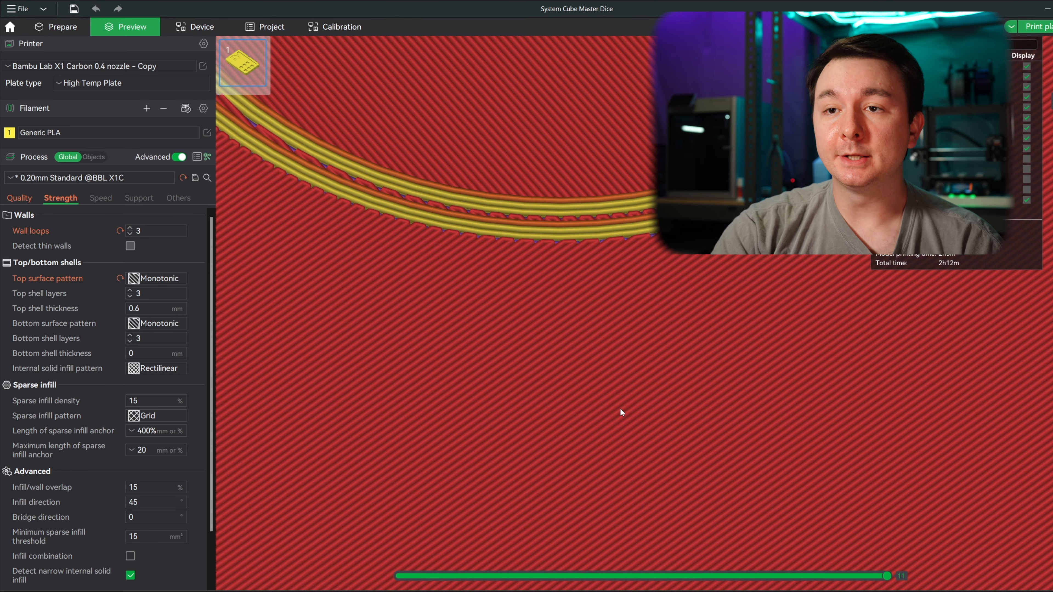
scroll(504, 247, up, 2)
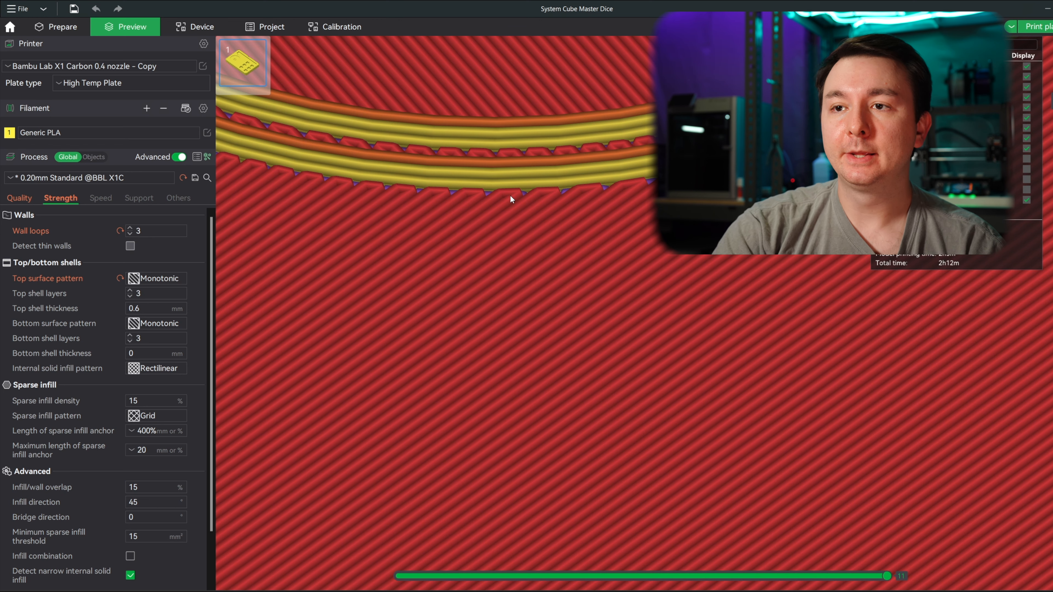
scroll(566, 292, down, 5)
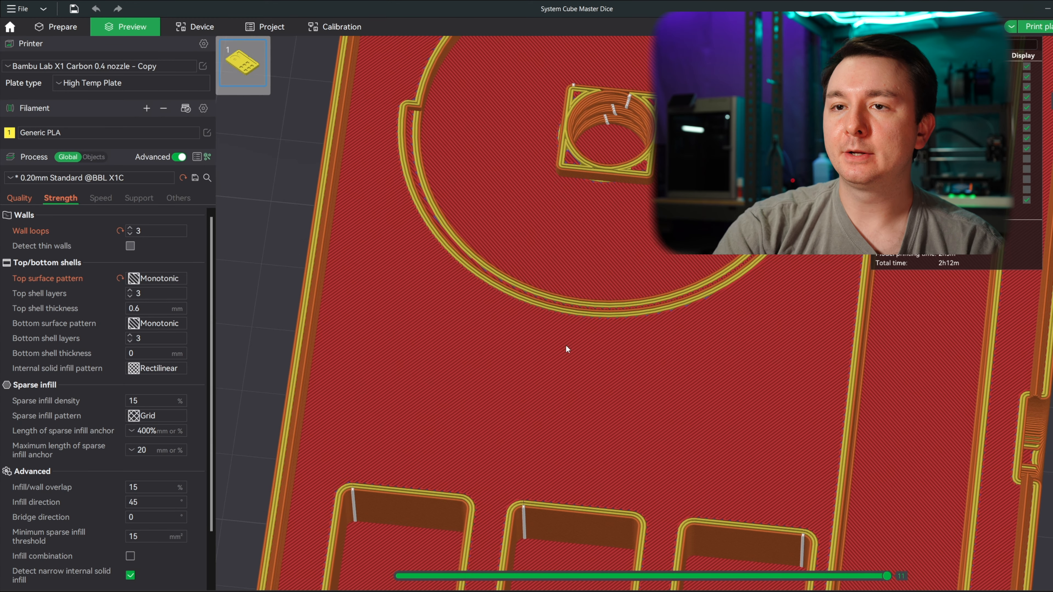
right_drag(568, 336, 561, 376)
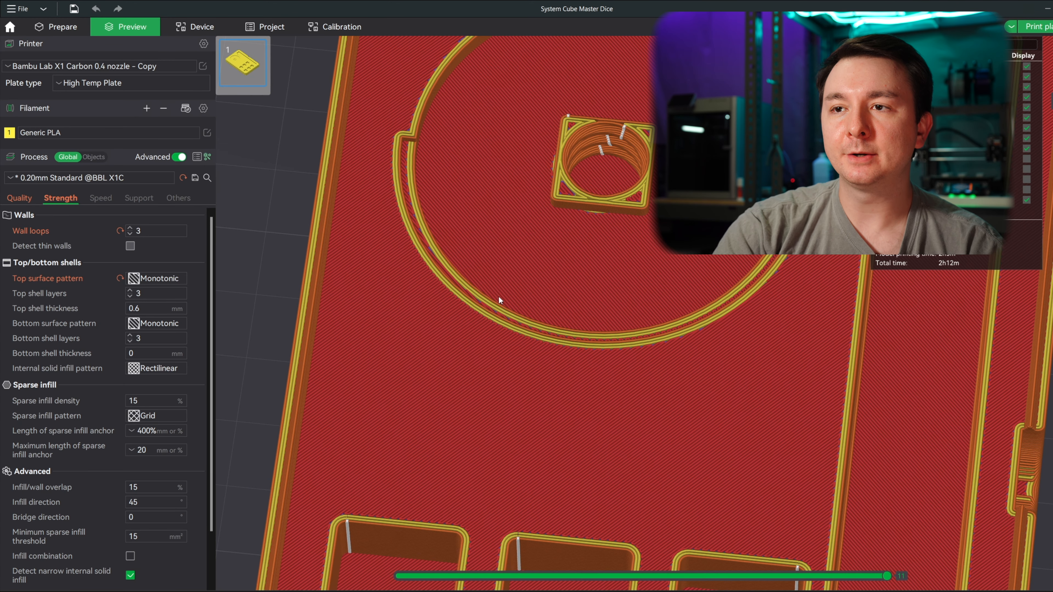
Set the top surface pattern to Monotonic line, reslice and inspect the gap infill along the circular wall.
click(162, 283)
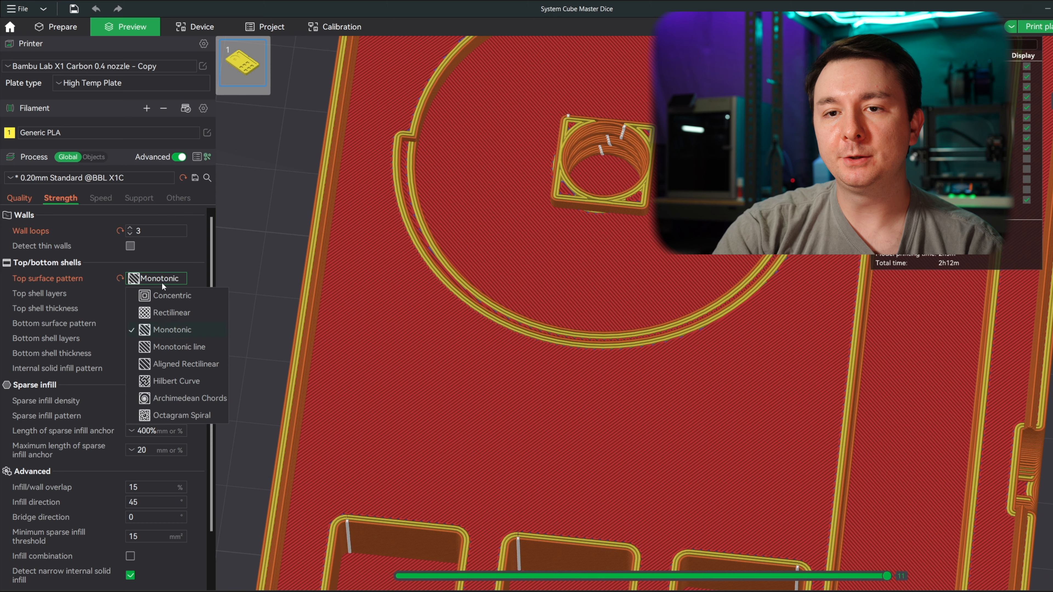
click(174, 347)
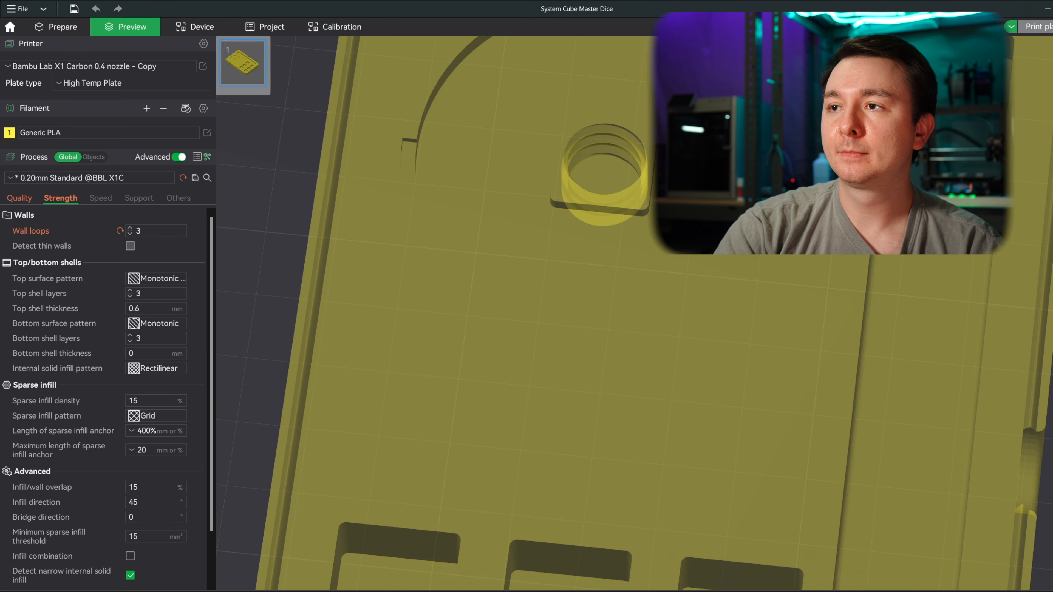
scroll(712, 368, up, 10)
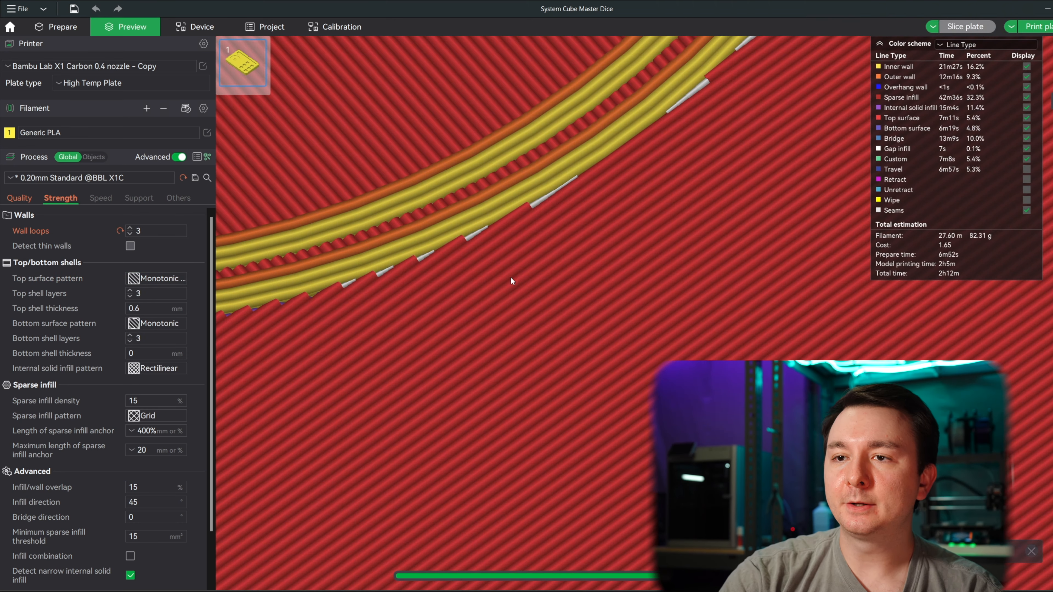
right_drag(511, 277, 582, 340)
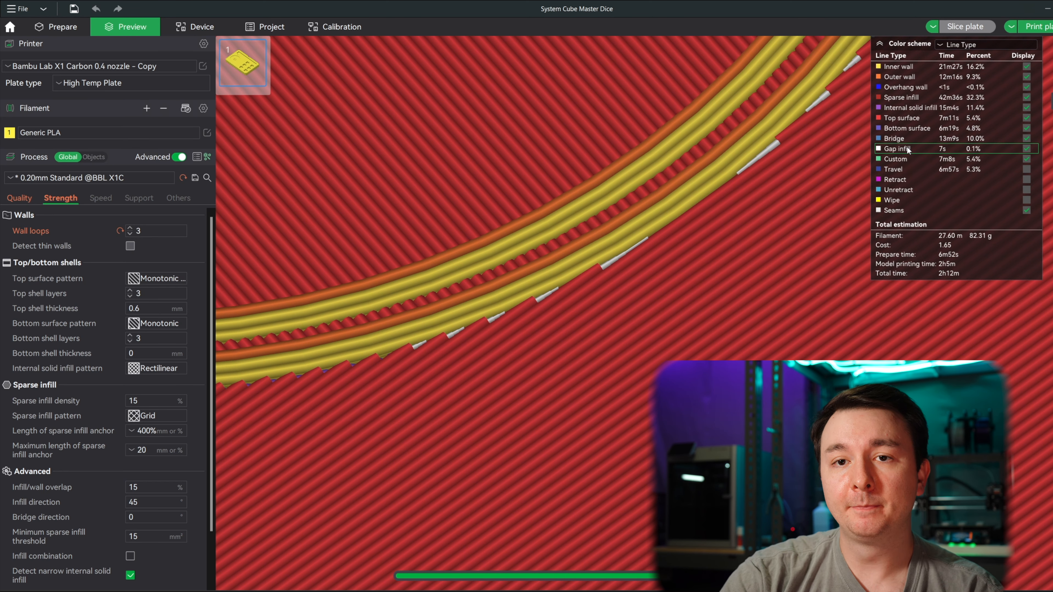
scroll(604, 304, down, 3)
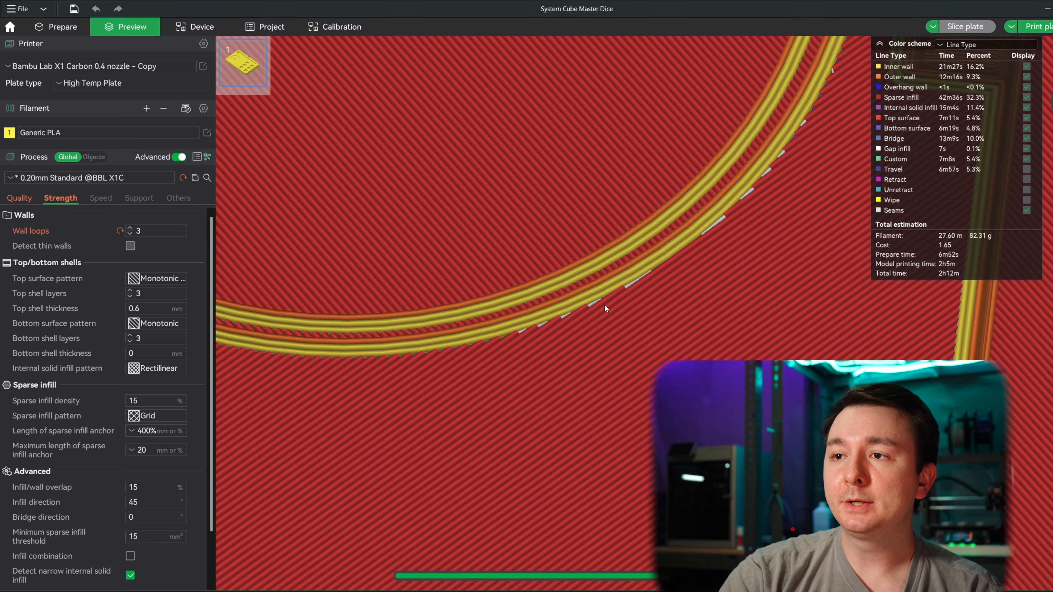
scroll(605, 306, down, 3)
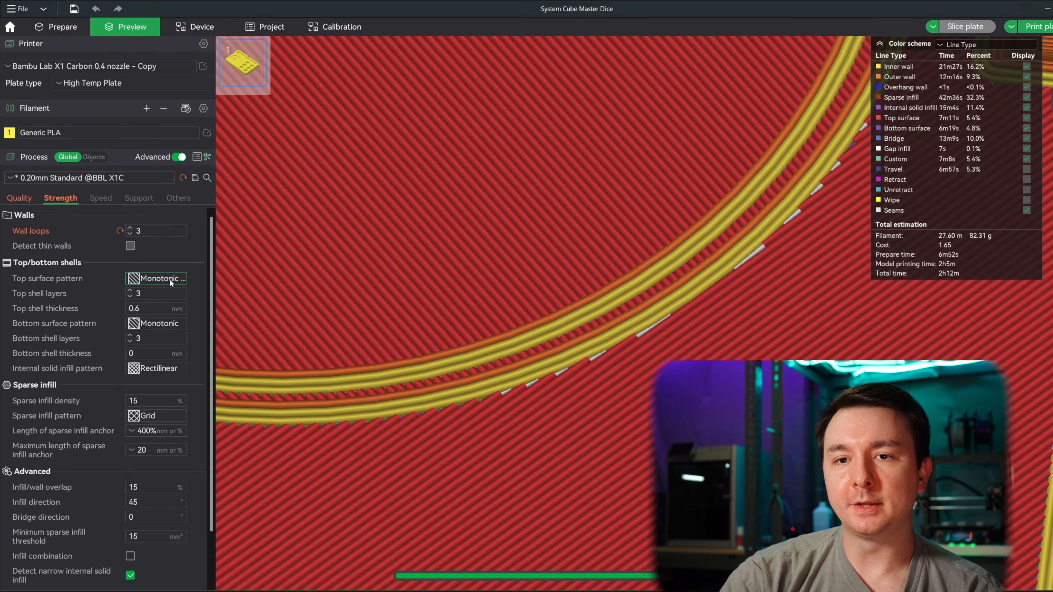
Return the top surface pattern to Monotonic, reslice the tray and check the line ends along the circular wall.
click(170, 279)
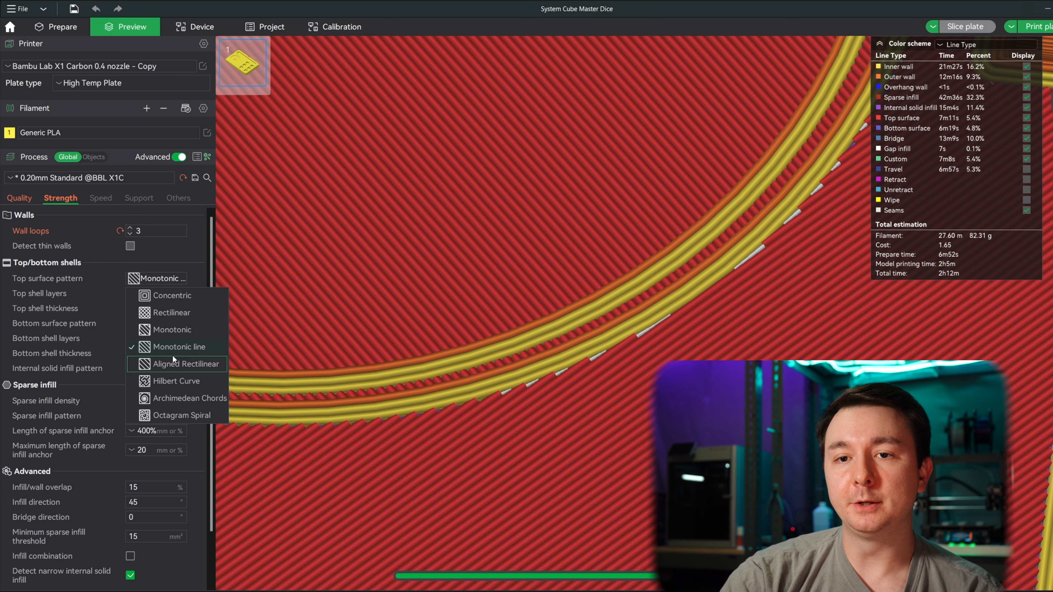
click(186, 331)
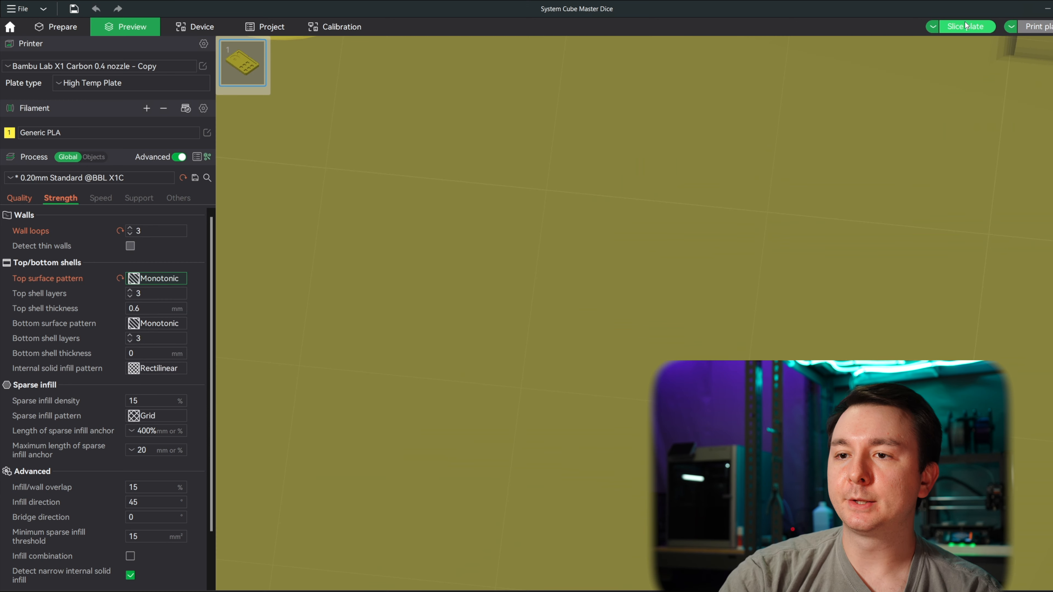
scroll(538, 389, up, 2)
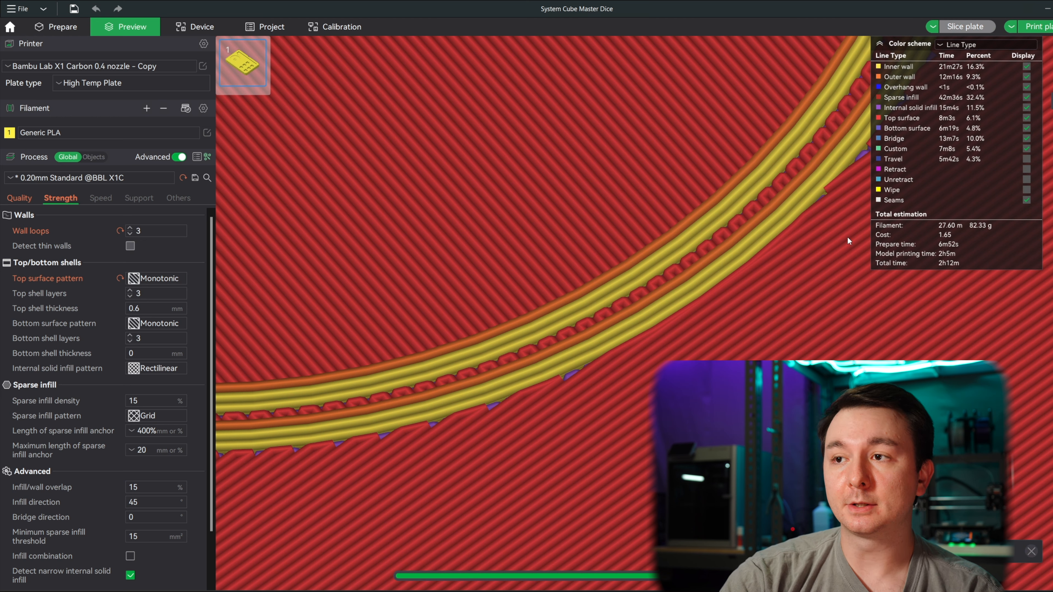
scroll(602, 371, down, 12)
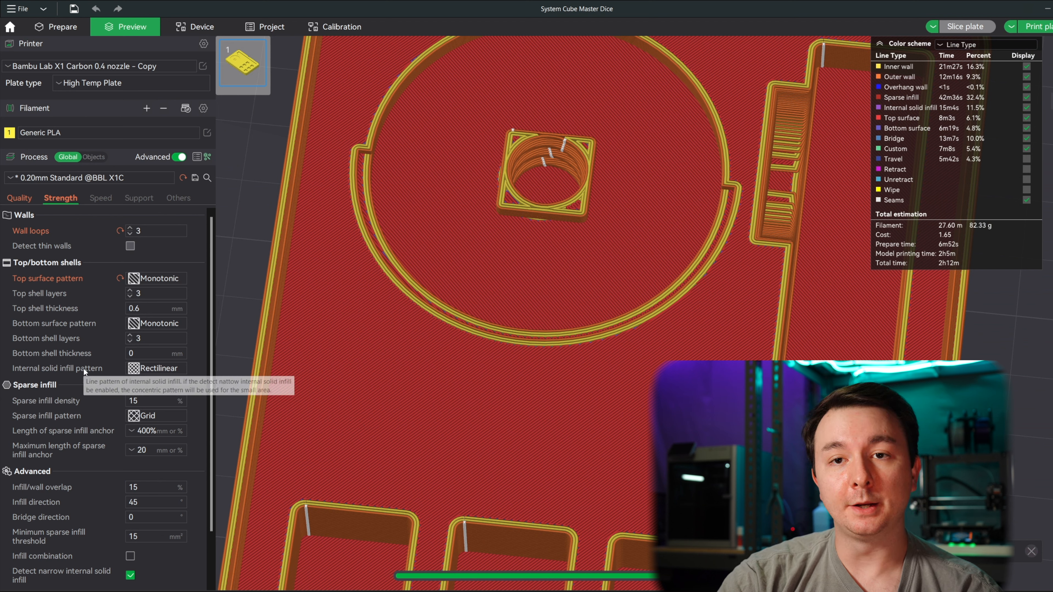
Step through the uppermost layers of the sliced tray to examine the solid shell layers beneath the top surface.
key(Down)
key(Down)
key(Down)
key(Down)
key(Down)
key(Down)
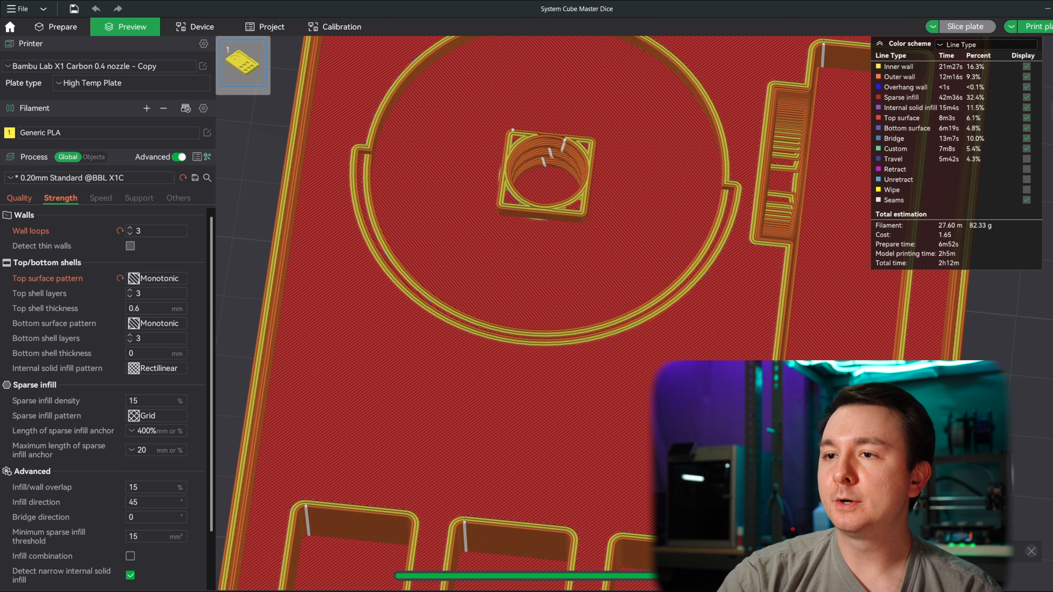
key(Up)
key(Up)
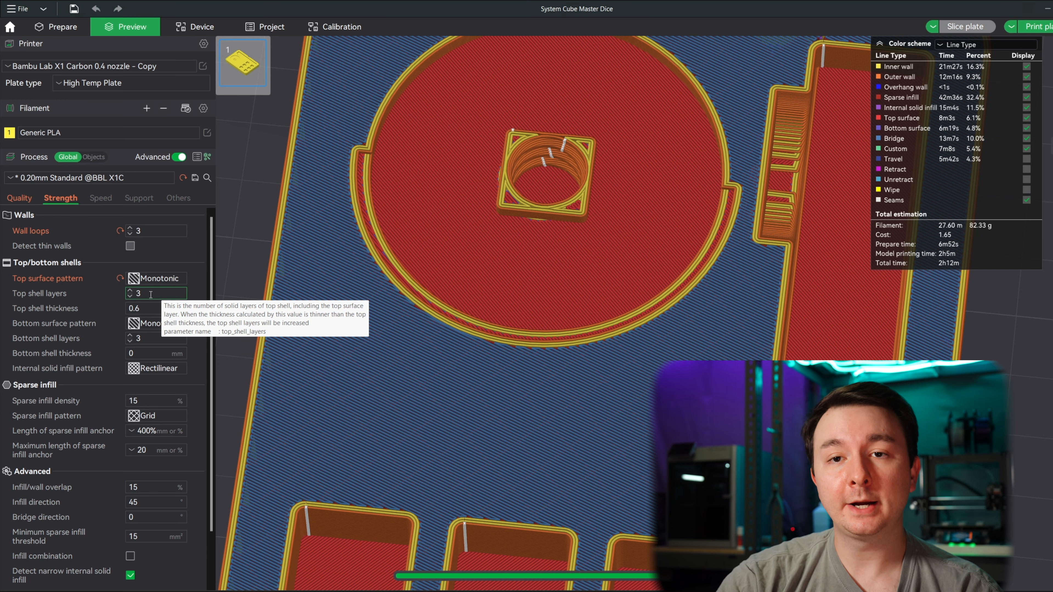
Set the top shell layers to 1, reslice the tray and step through the layers near the top surface.
click(130, 296)
click(130, 296)
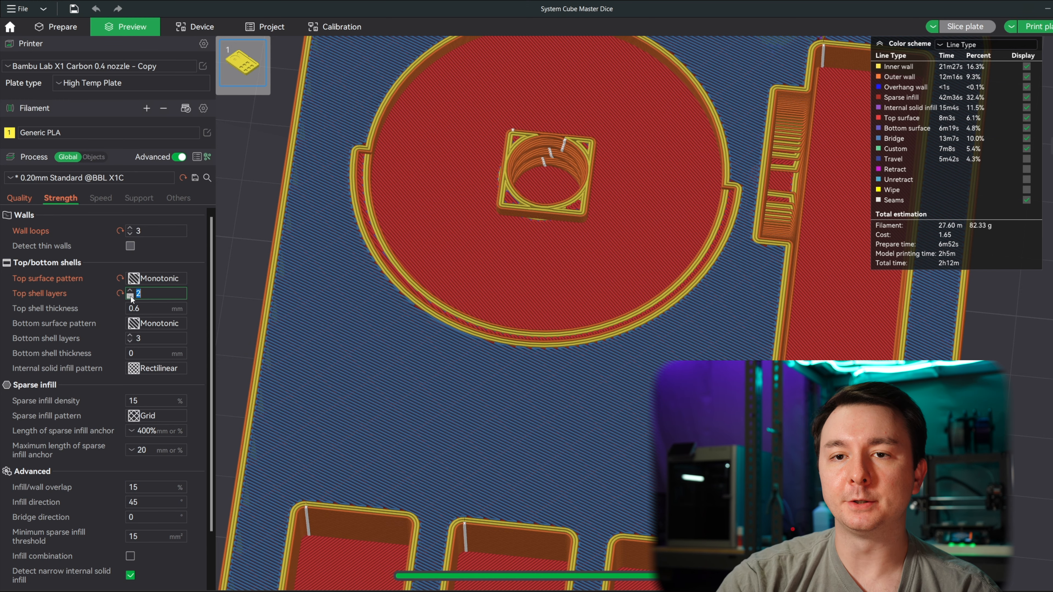
click(965, 26)
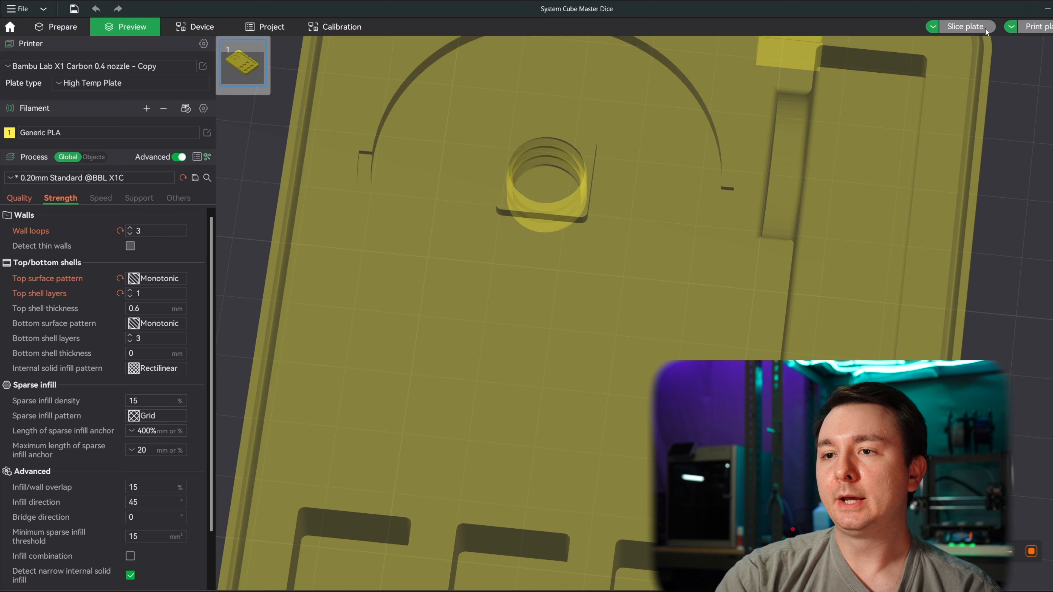
scroll(680, 249, up, 2)
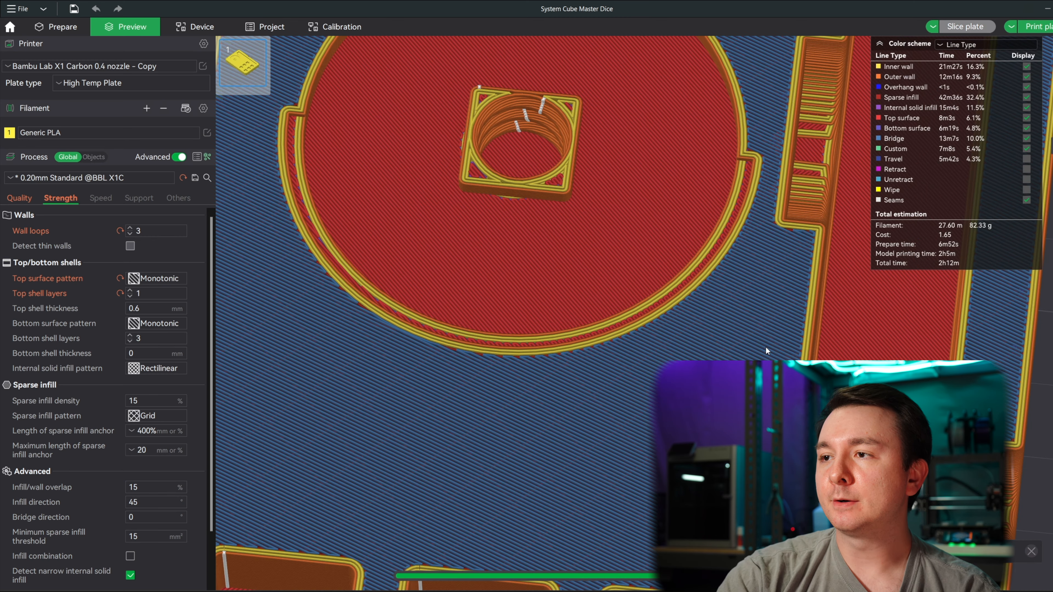
key(Up)
key(Down)
key(Down)
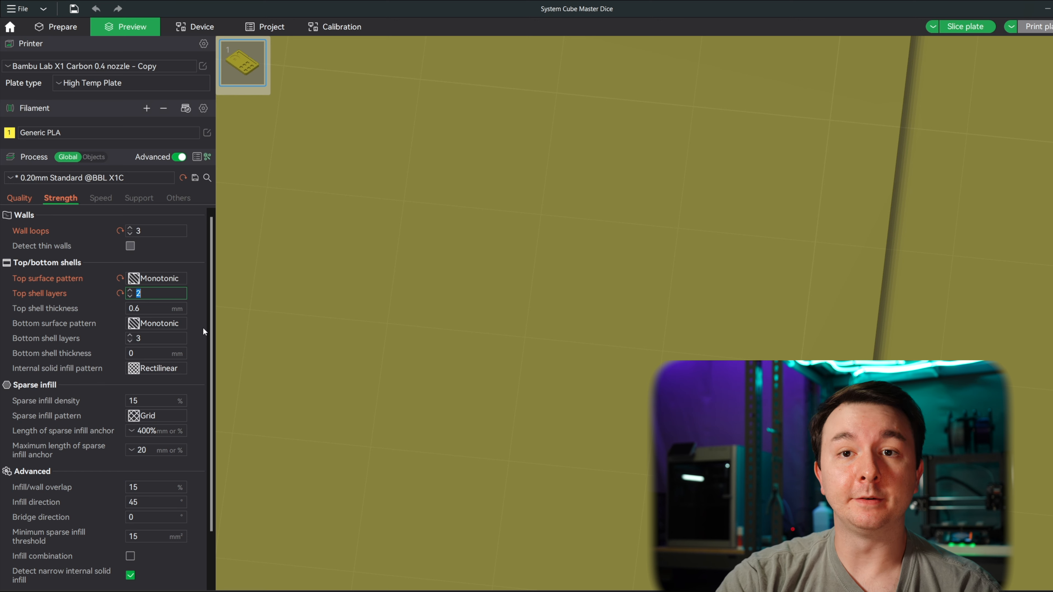
Set the top shell thickness to 0 mm and raise the top shell layers to 5.
click(148, 309)
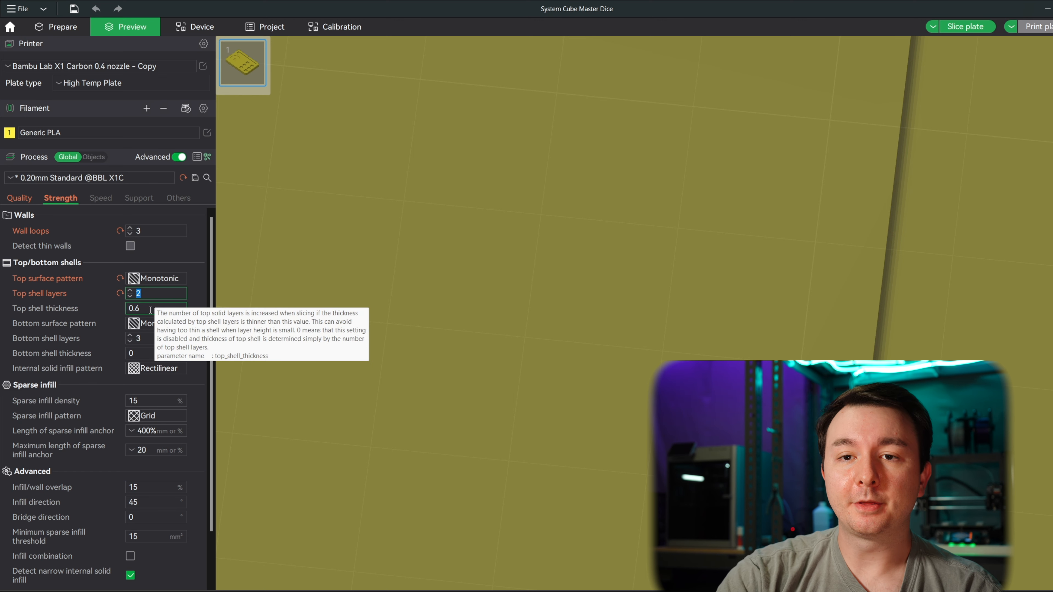
drag(148, 309, 127, 308)
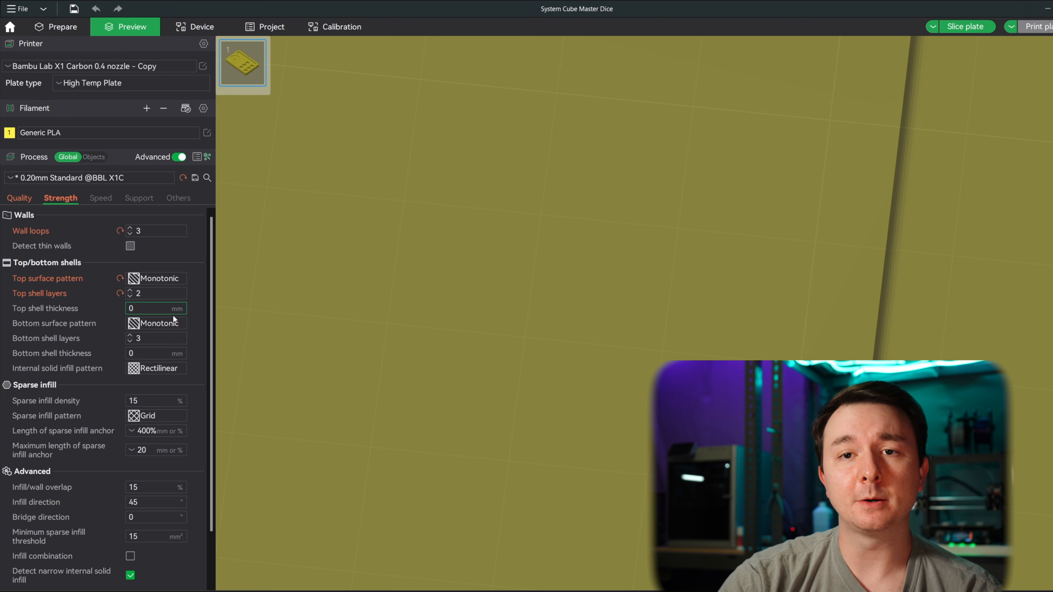
click(129, 291)
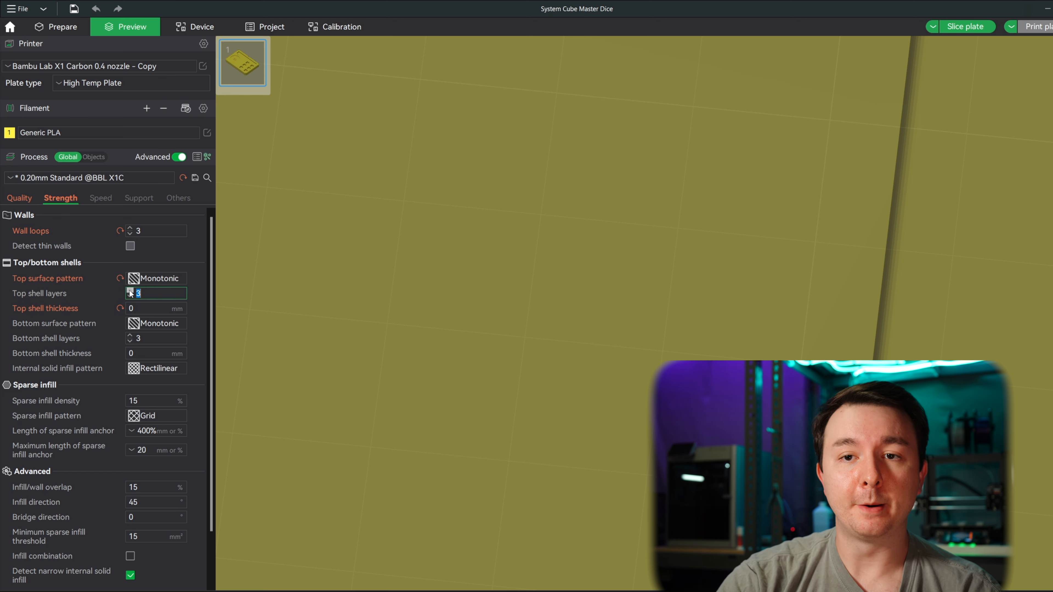
click(130, 290)
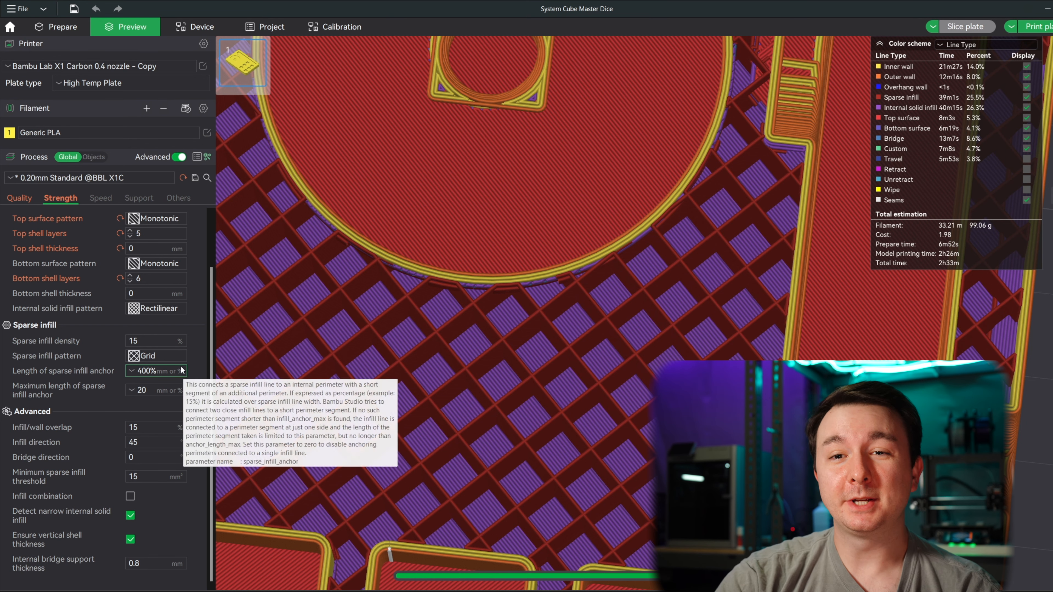
Set the sparse infill density to 10%, reslice the tray and examine the grid infill around the circular wall.
click(144, 342)
drag(145, 343, 133, 341)
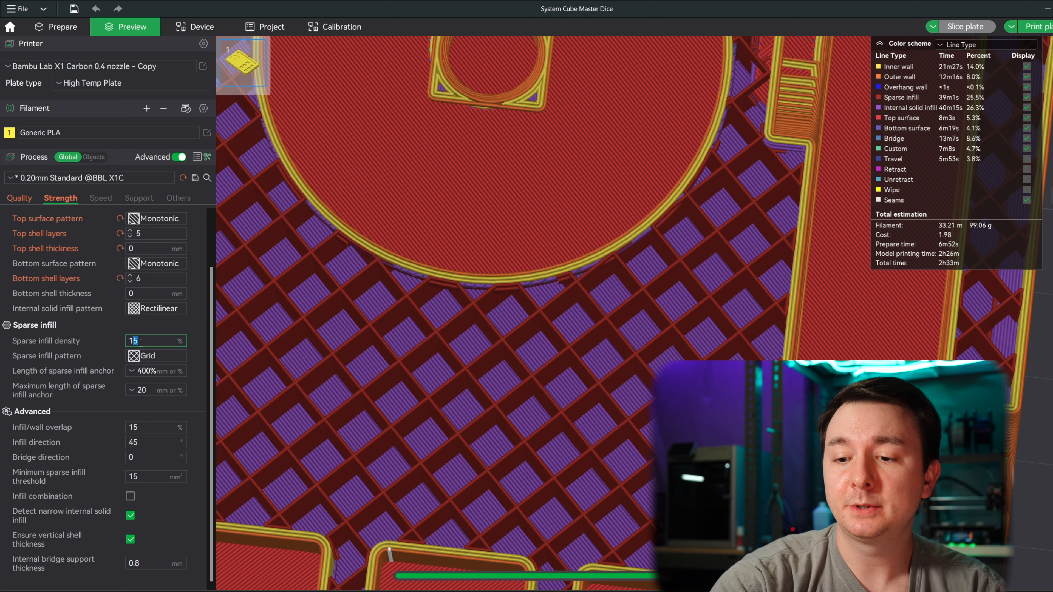
click(203, 345)
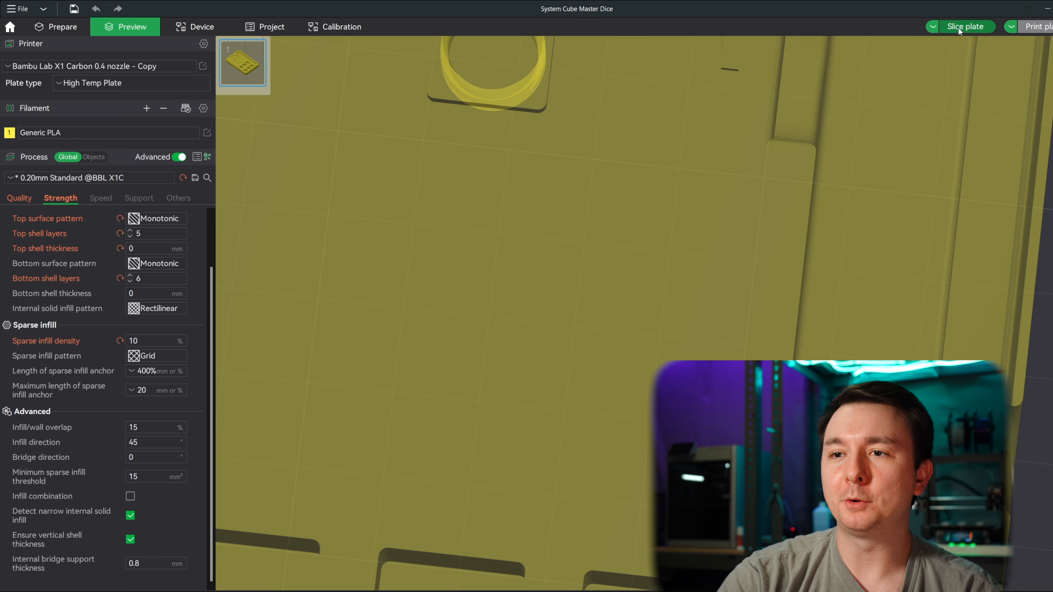
click(959, 27)
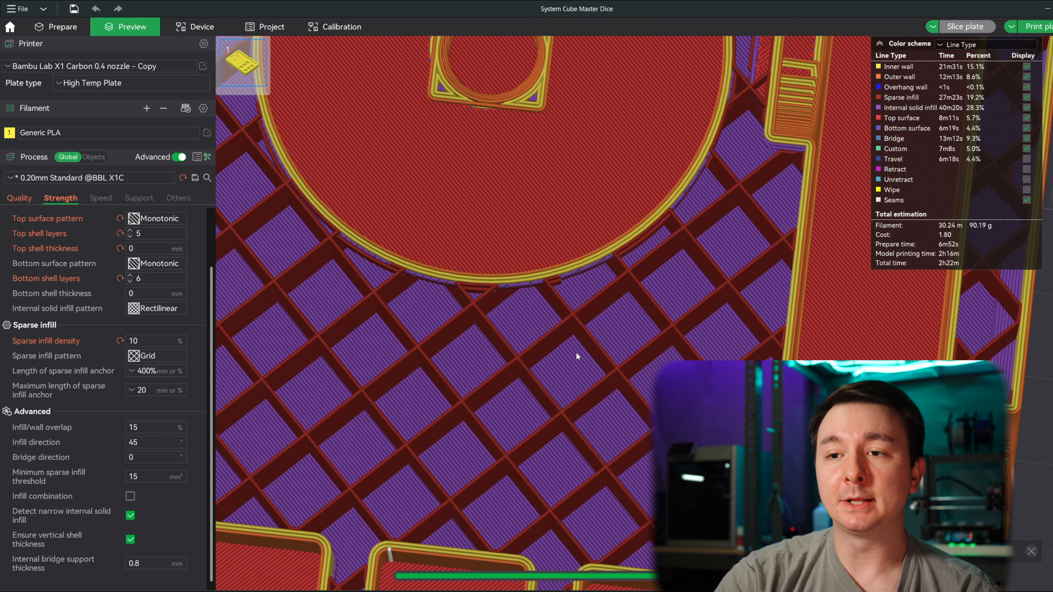
scroll(546, 386, up, 3)
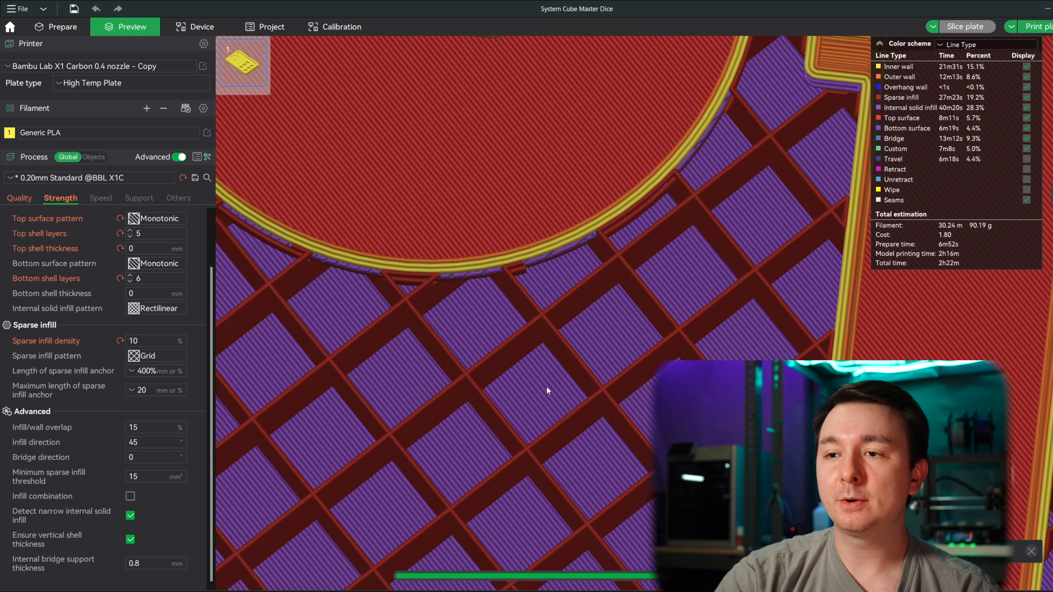
drag(618, 371, 606, 356)
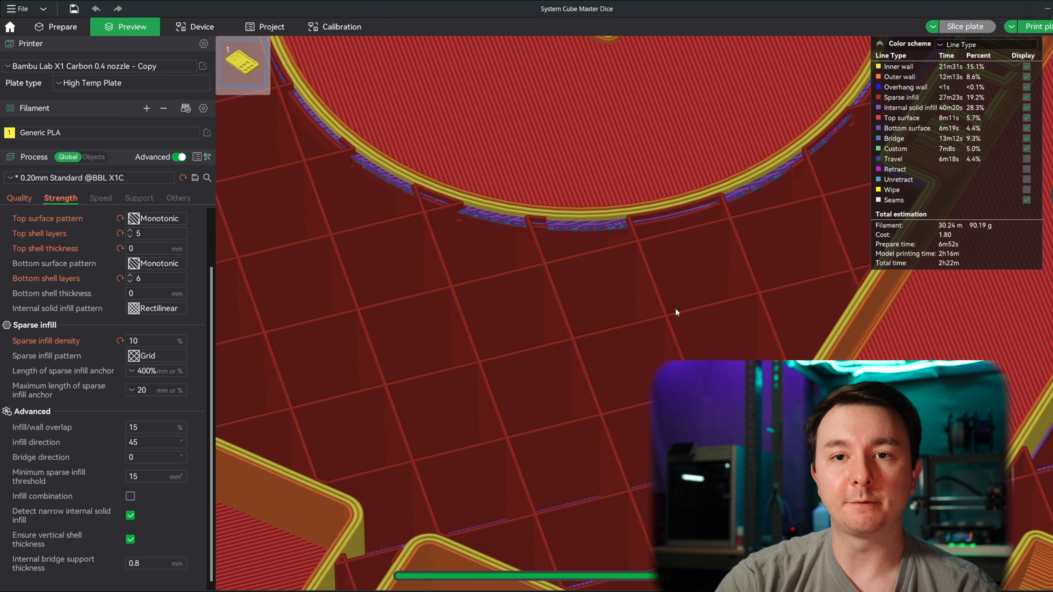
drag(583, 368, 331, 367)
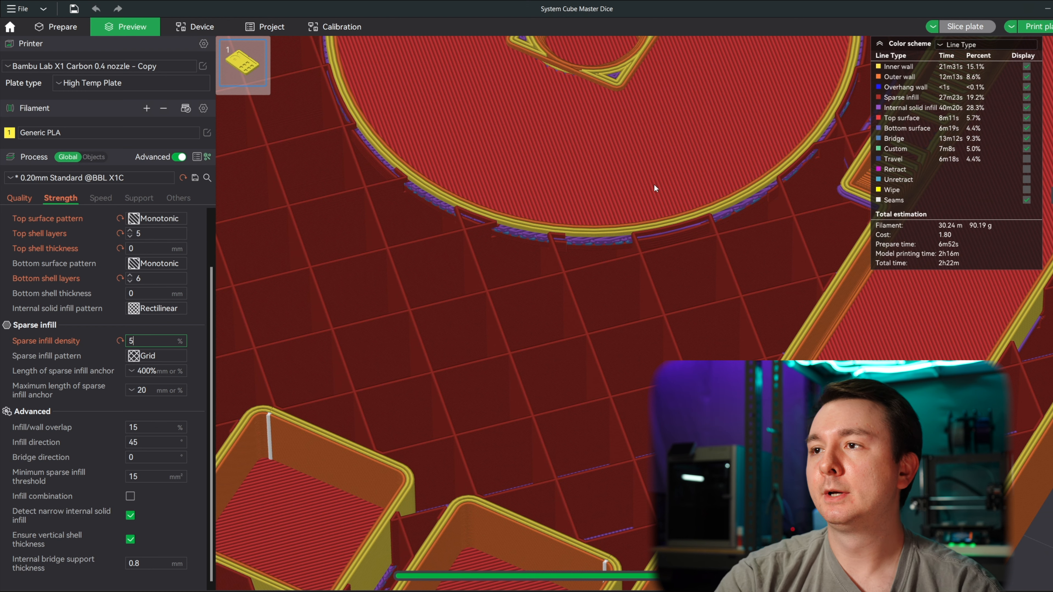
Reslice the tray with 5% sparse infill density and examine the gaps in the grid infill around the circular wall.
click(969, 27)
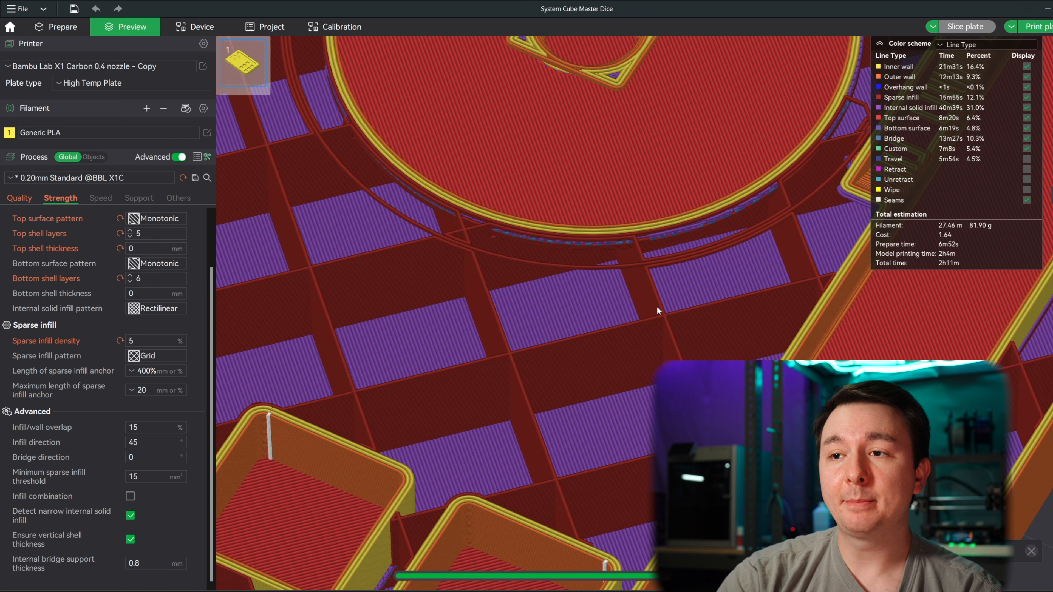
scroll(583, 282, up, 2)
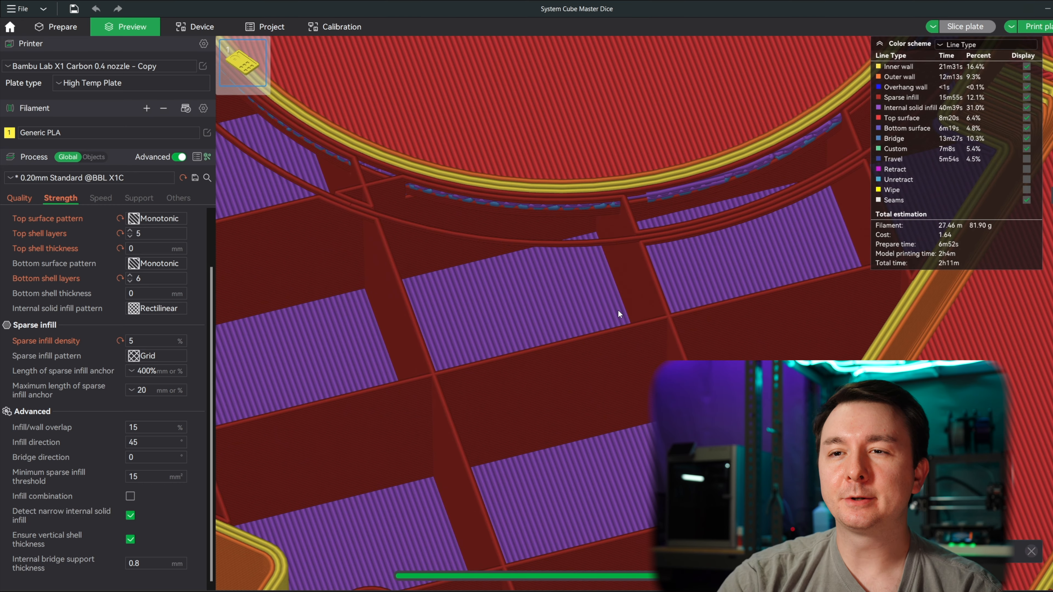
scroll(618, 310, down, 2)
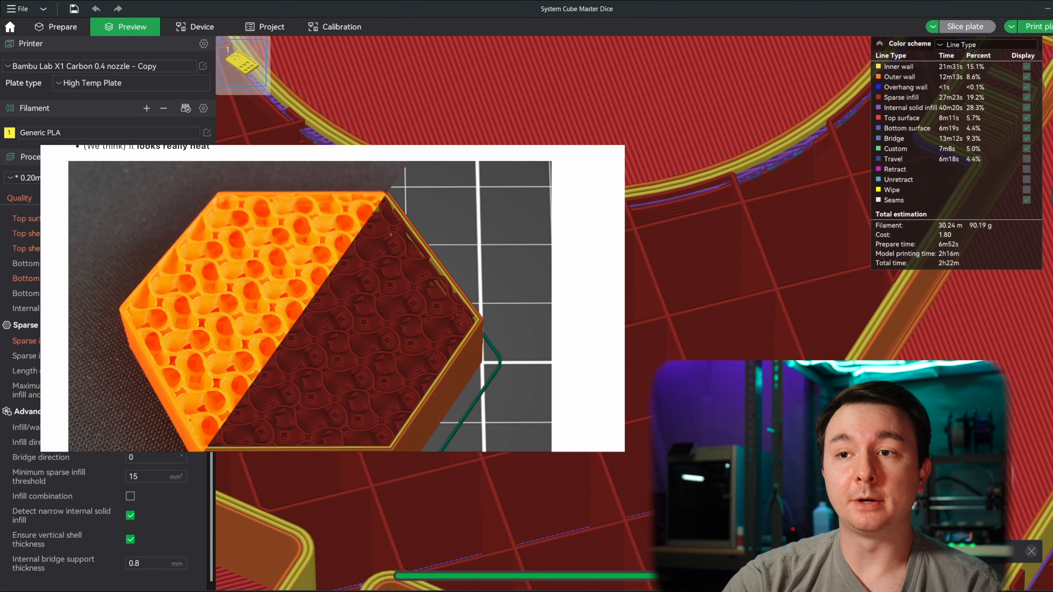
Set the sparse infill pattern to Gyroid, reslice the tray and examine the infill around the circular wall.
click(156, 356)
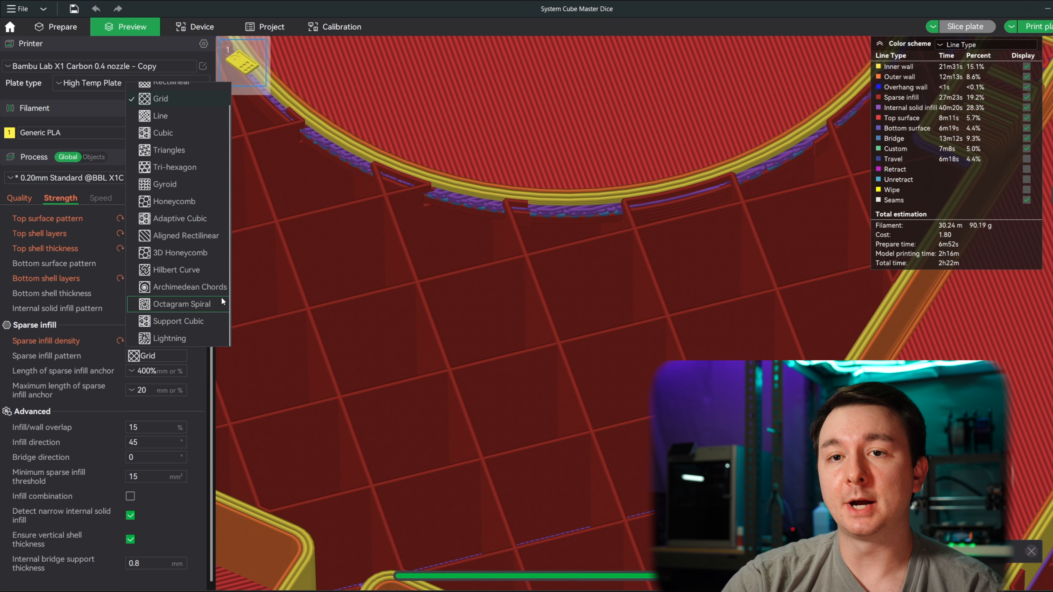
click(193, 182)
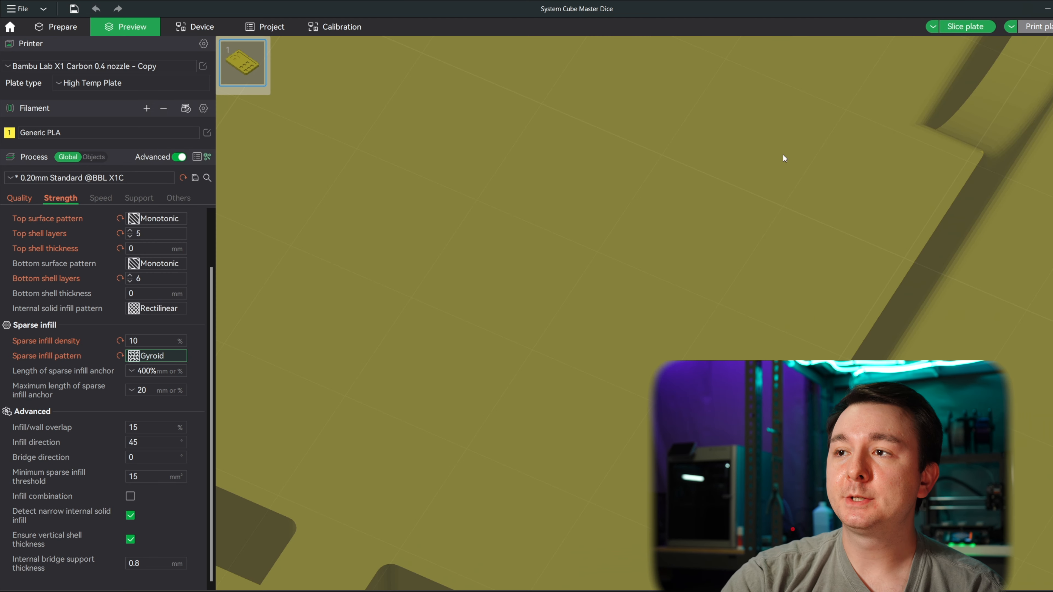
click(965, 26)
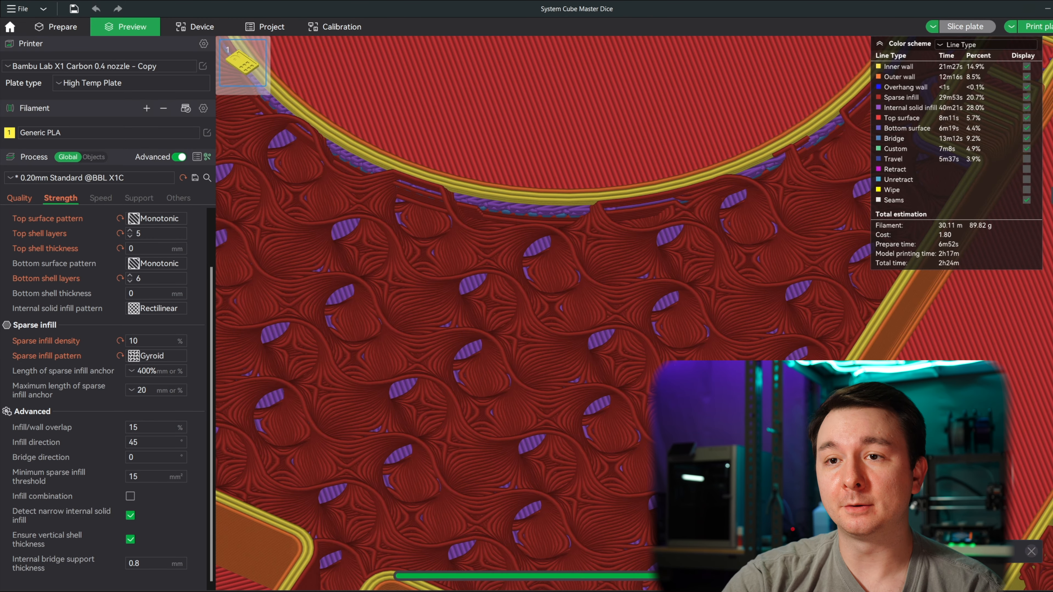
scroll(658, 314, down, 2)
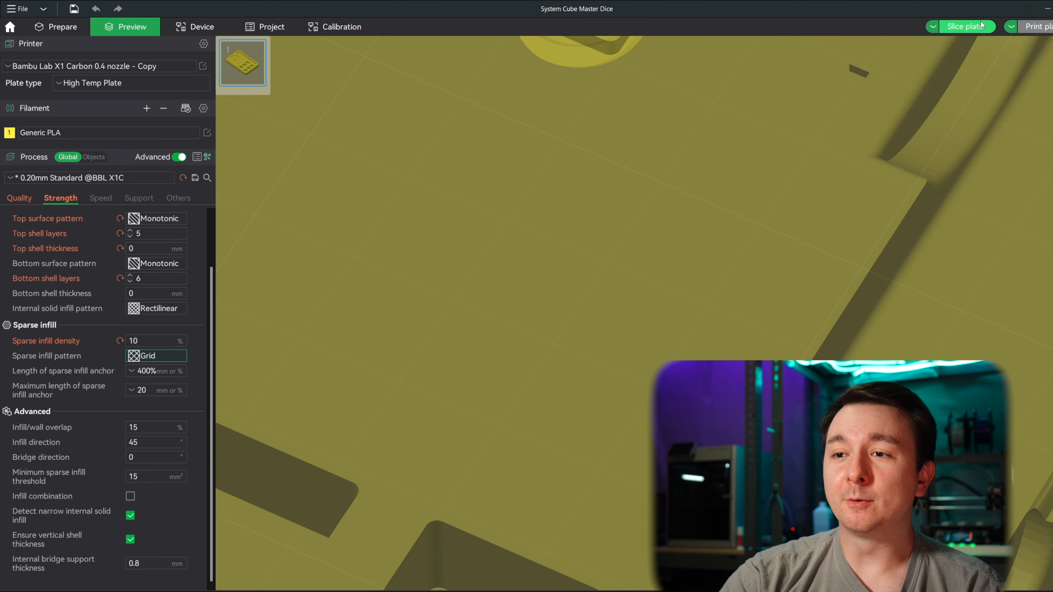
Reslice the tray with the Grid pattern at 10% density, examine the infill and review the available sparse infill patterns.
click(981, 25)
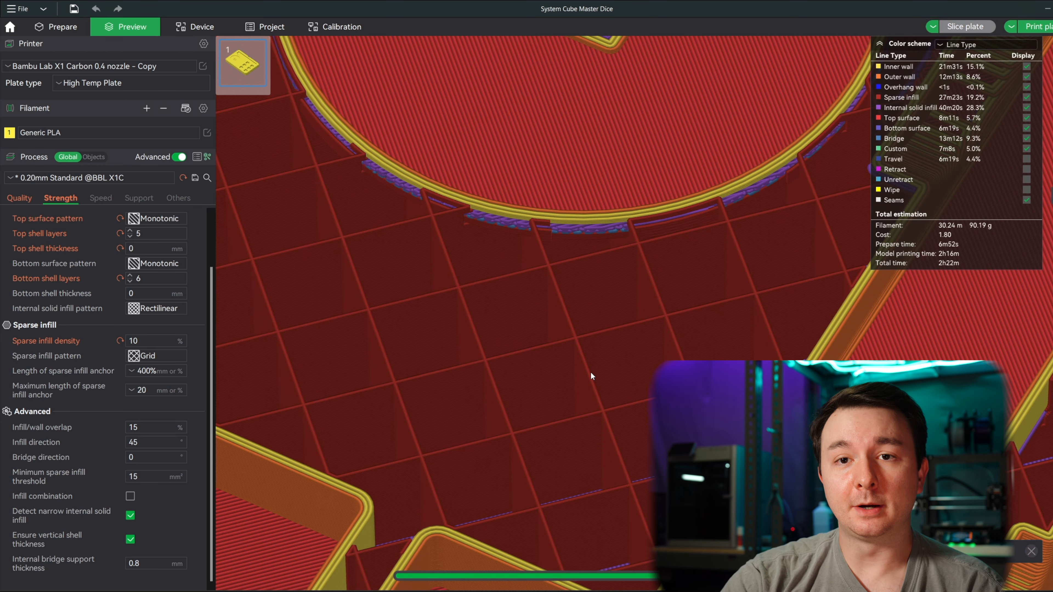
scroll(576, 364, up, 2)
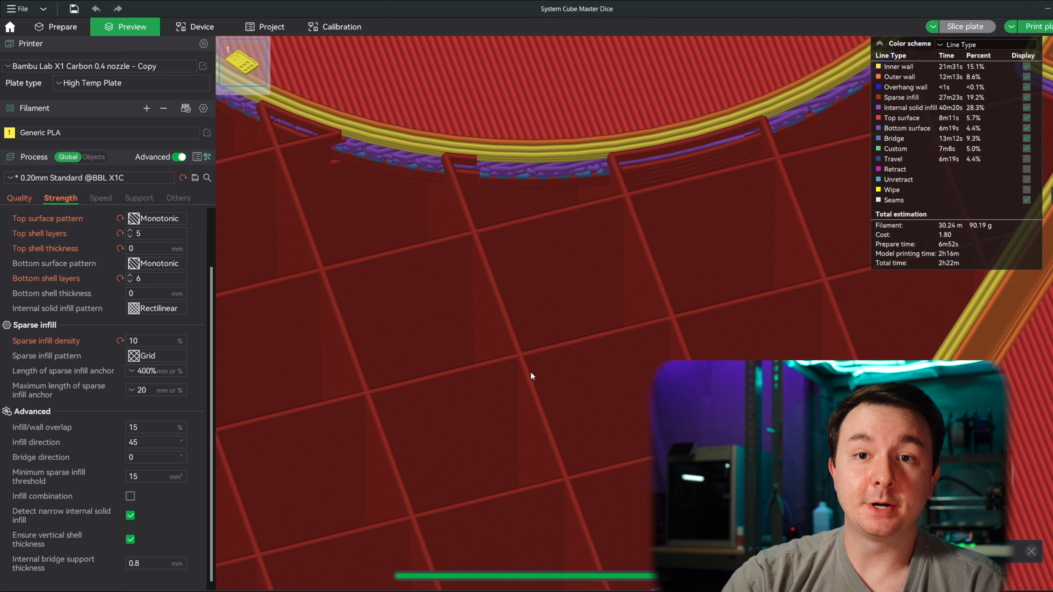
click(161, 358)
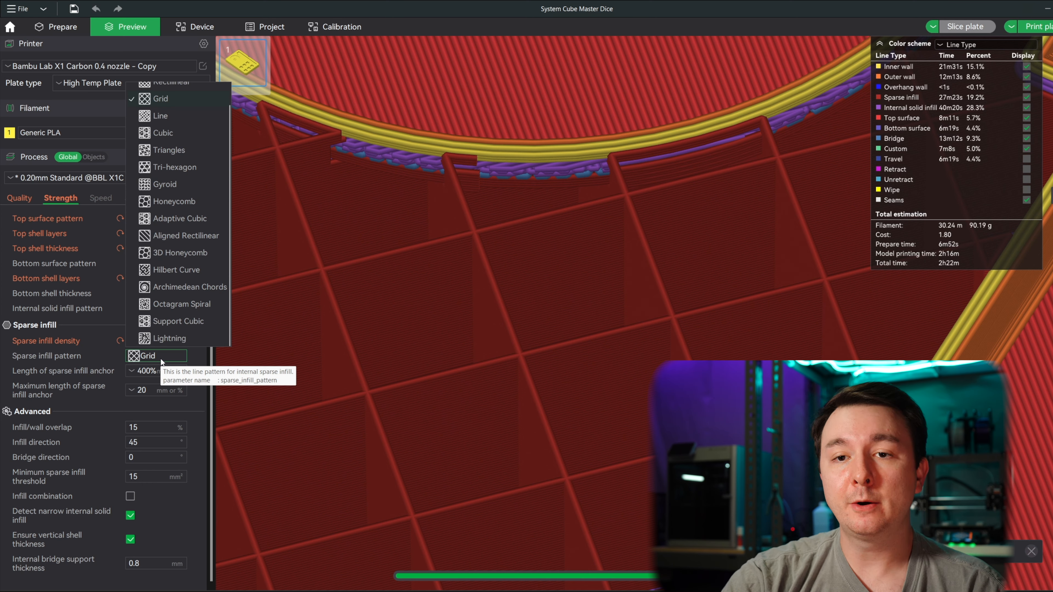
click(208, 384)
Set both the top shell layers and the bottom shell layers to 0.
scroll(204, 381, up, 1)
scroll(205, 381, up, 1)
click(156, 293)
click(131, 296)
click(131, 296)
click(131, 295)
click(131, 295)
click(131, 295)
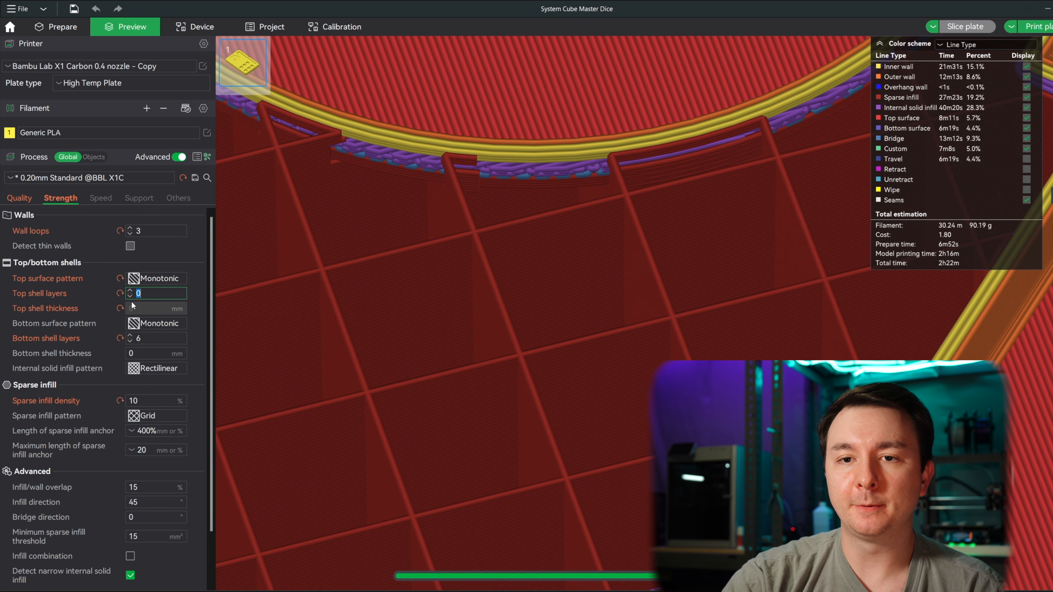
click(130, 341)
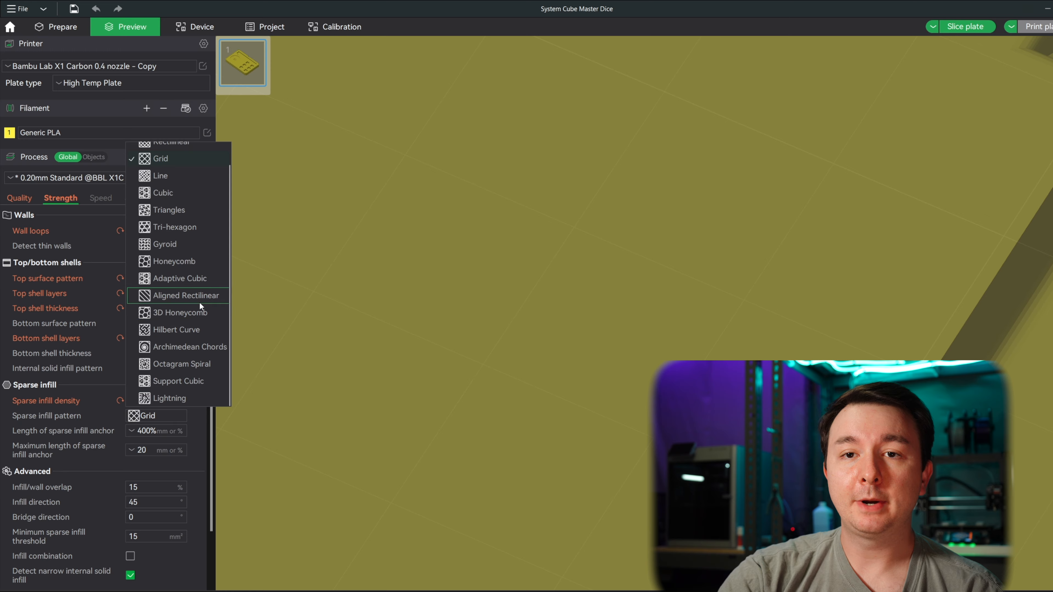
Set the sparse infill pattern to Honeycomb, reslice the tray and examine the exposed infill across different layers.
click(197, 261)
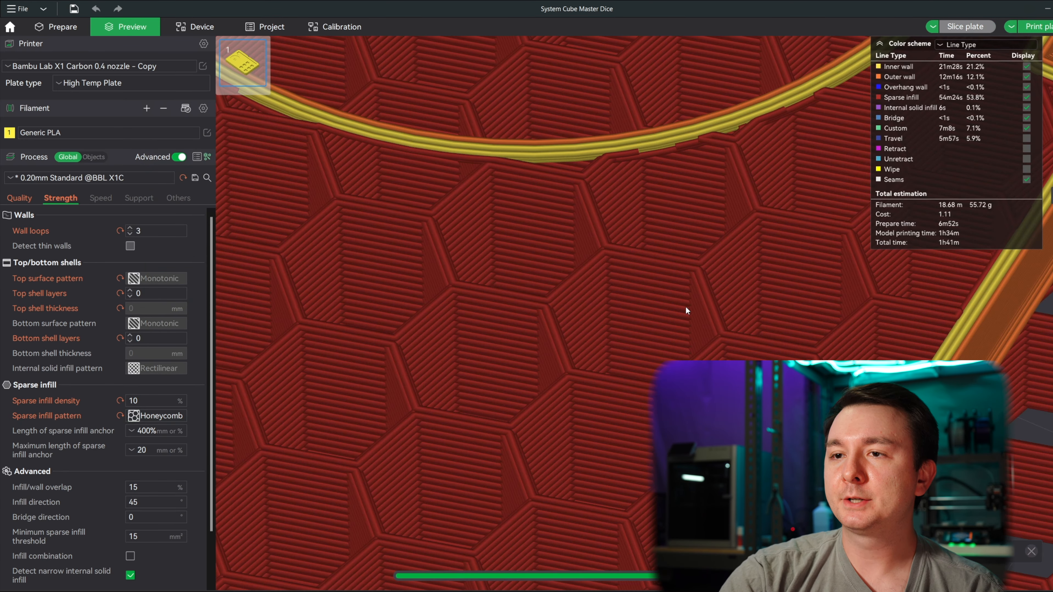
scroll(686, 306, down, 15)
drag(953, 367, 954, 373)
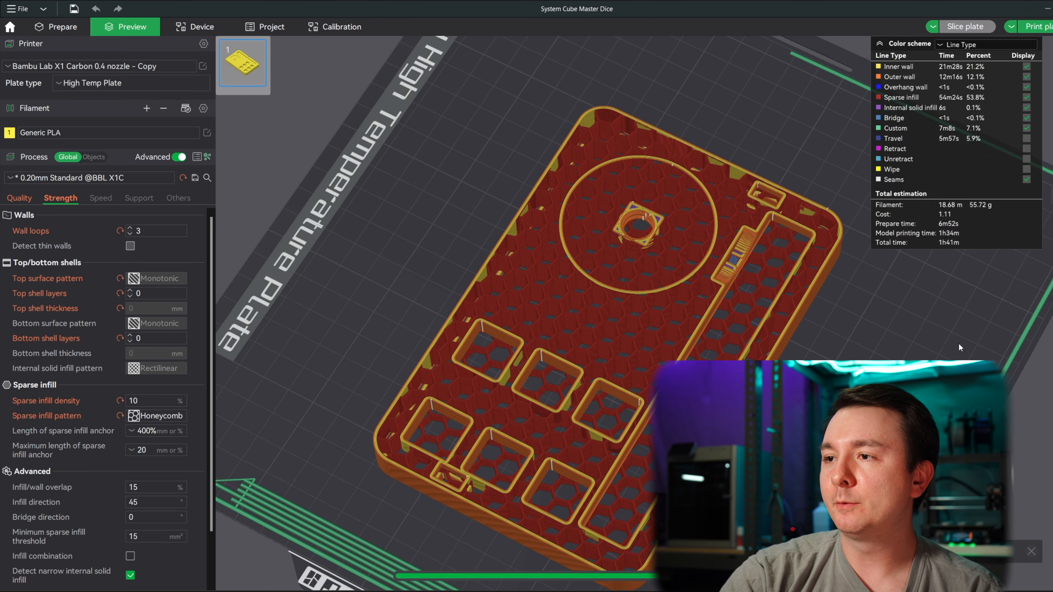
drag(1052, 197, 1038, 145)
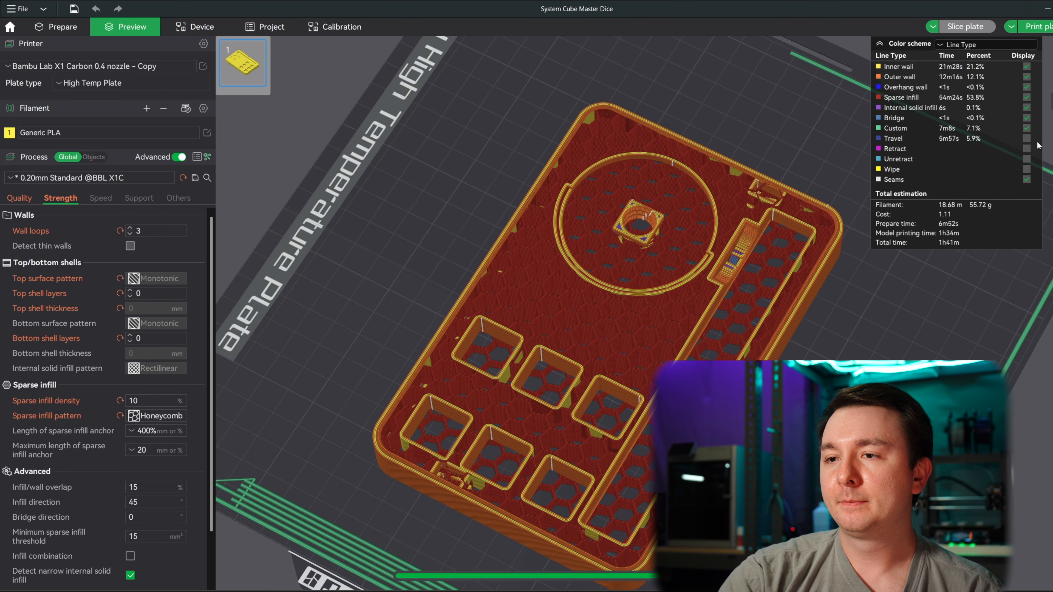
drag(856, 300, 857, 318)
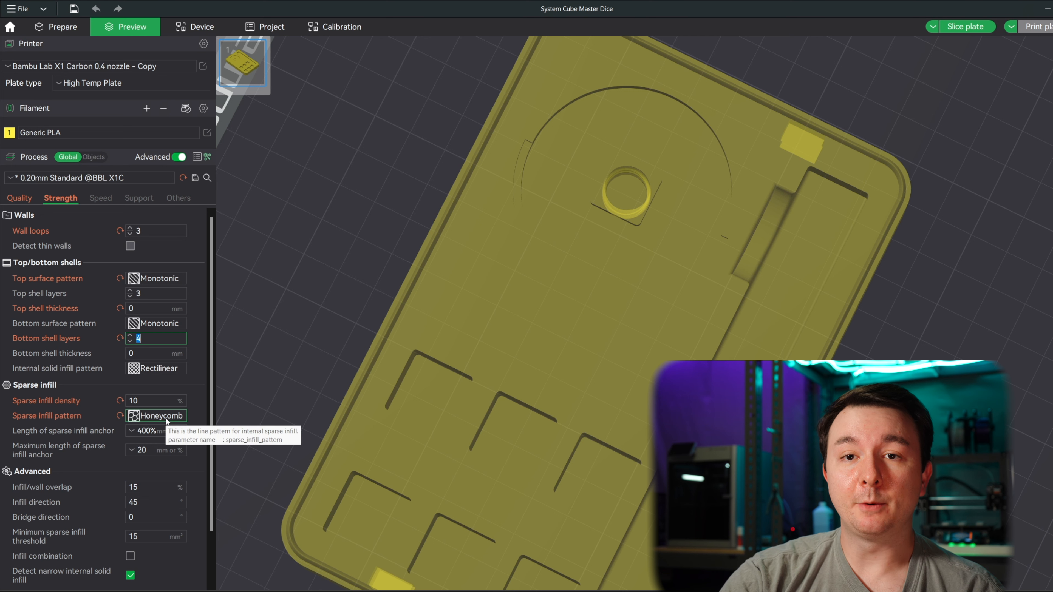
Set the sparse infill pattern to Support Cubic, reslice the tray and step through the layers to examine how the infill builds up.
click(165, 417)
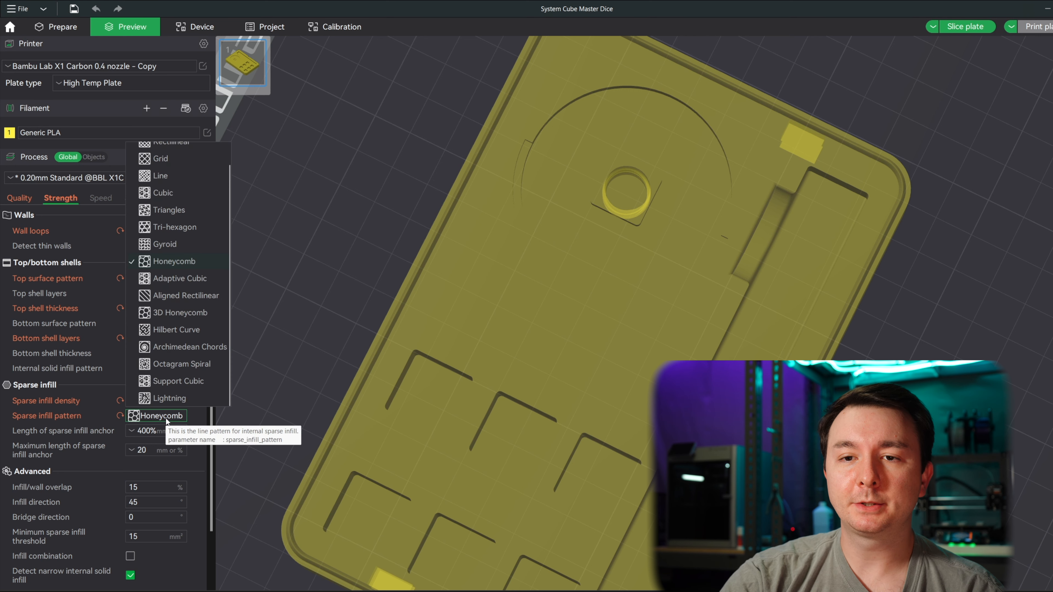
click(185, 386)
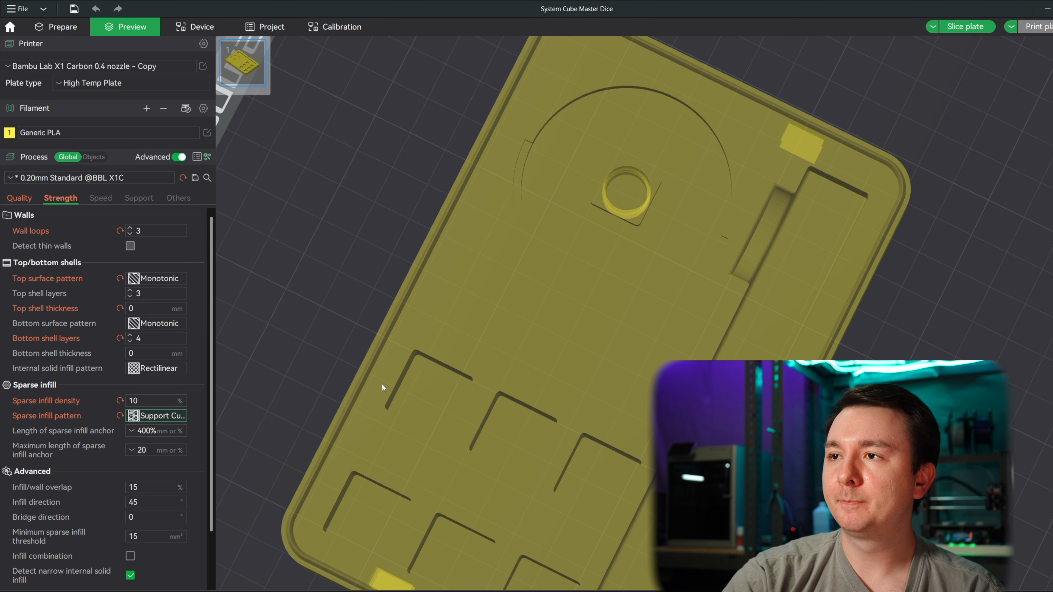
click(973, 28)
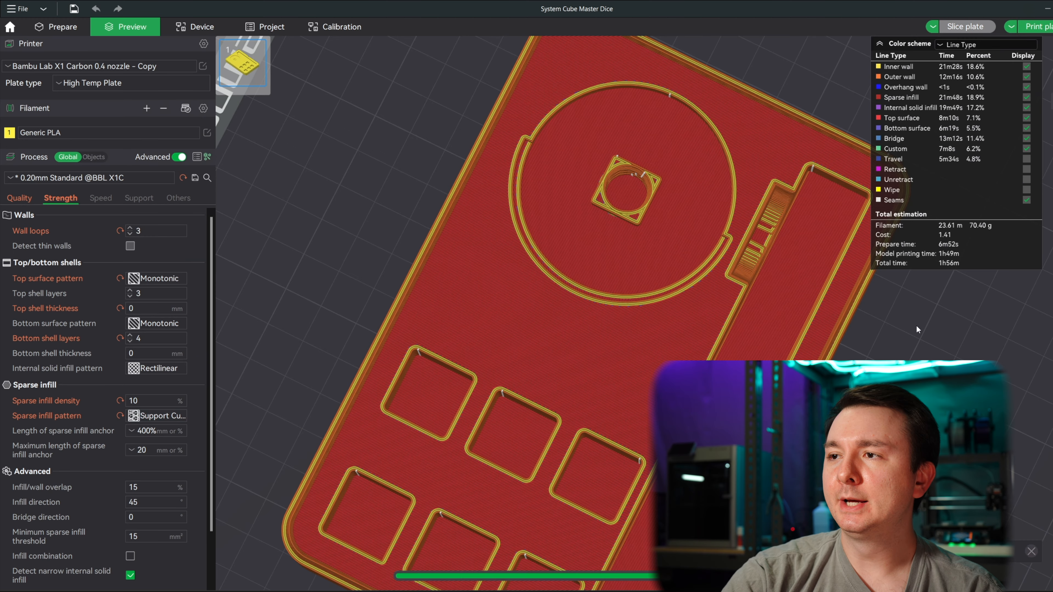
drag(1052, 105, 1052, 291)
scroll(580, 311, down, 4)
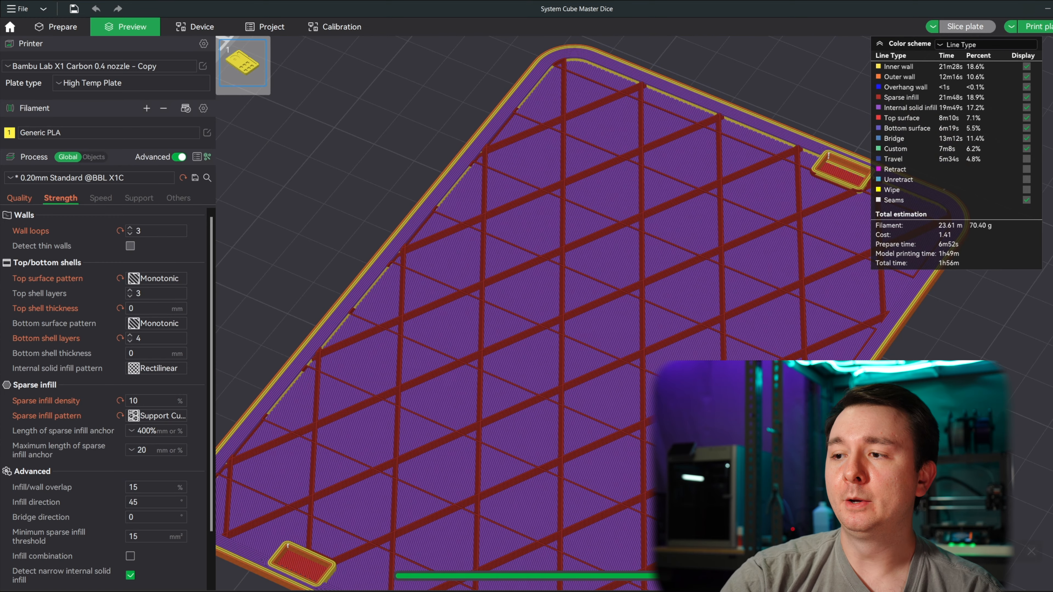
drag(1052, 435, 1050, 144)
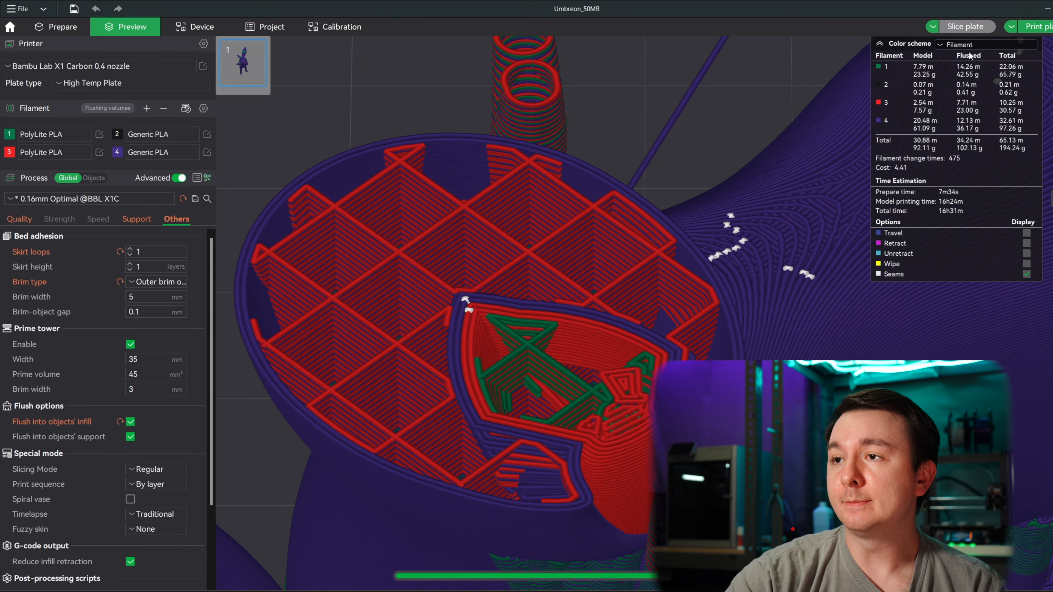
Set the color scheme of the sliced Umbreon preview to Speed and examine the print speeds on the model and its supports.
click(964, 45)
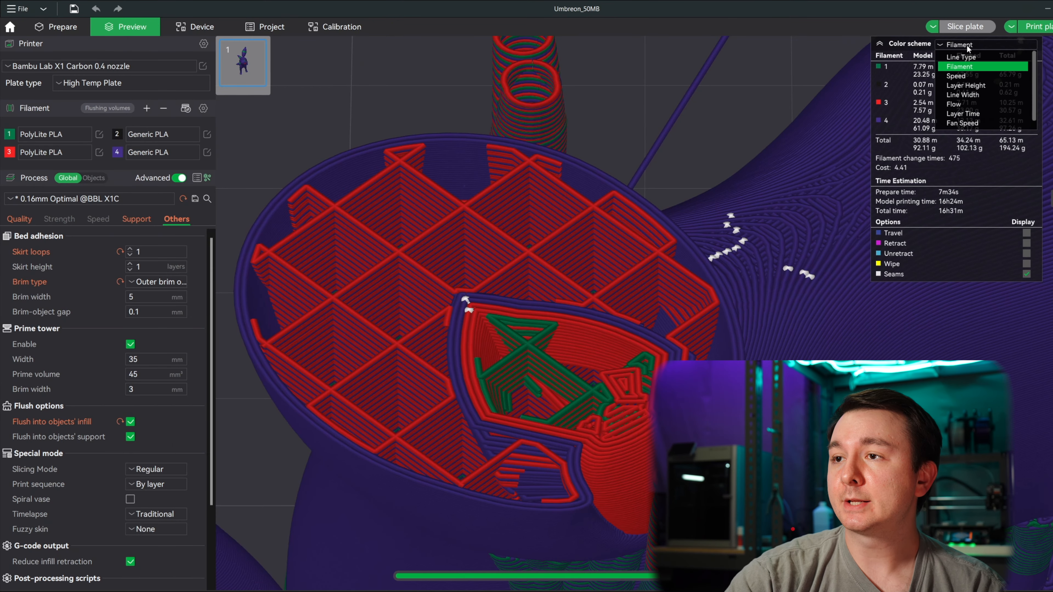
click(961, 76)
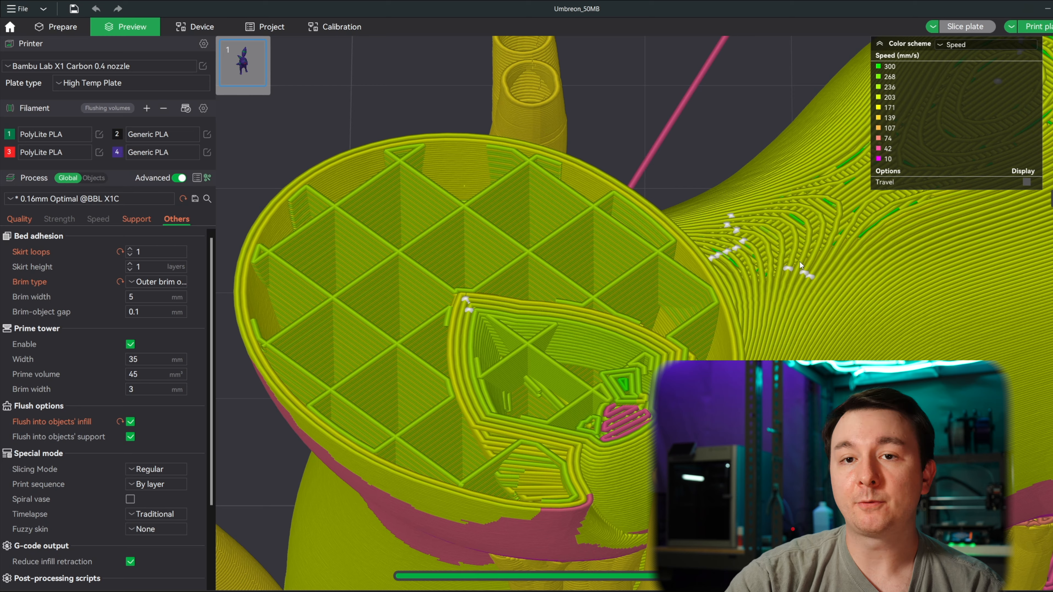
scroll(801, 265, down, 3)
drag(847, 303, 844, 295)
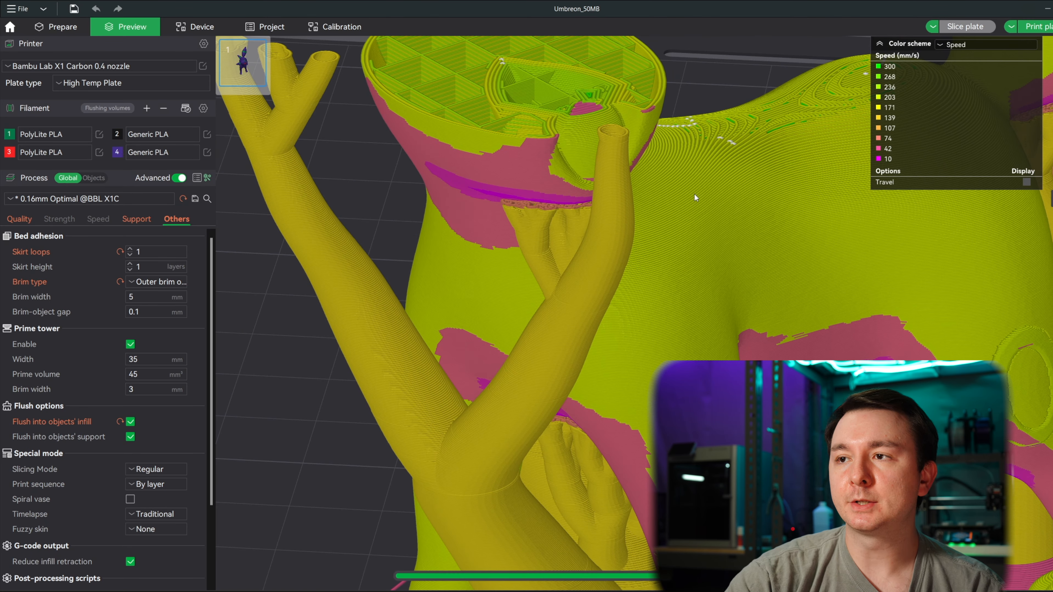
scroll(694, 192, down, 1)
View the sliced Umbreon model with the Layer Height color scheme, followed by the Line Width color scheme.
click(971, 46)
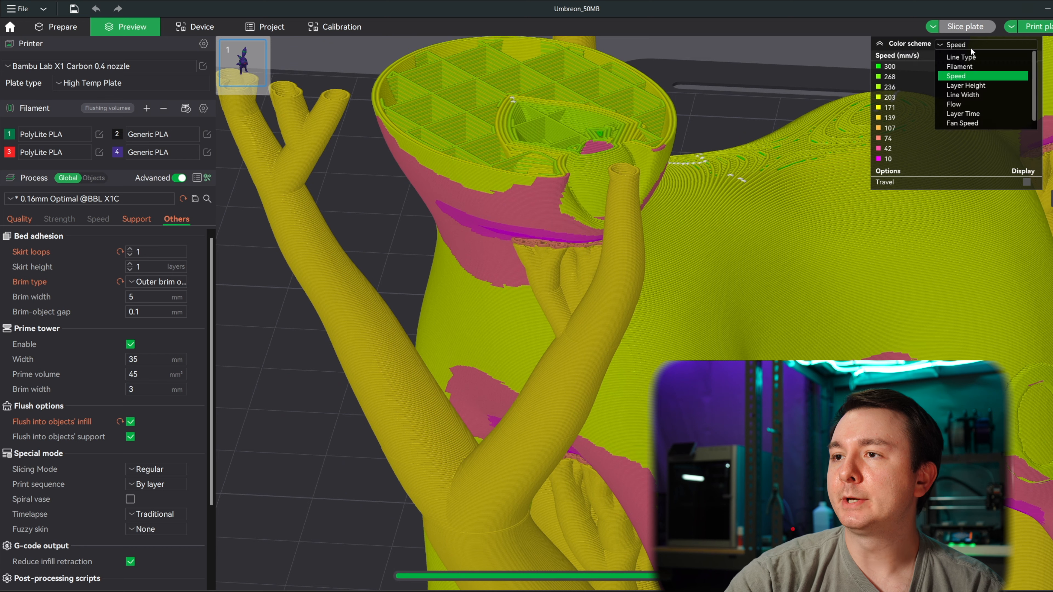
click(968, 86)
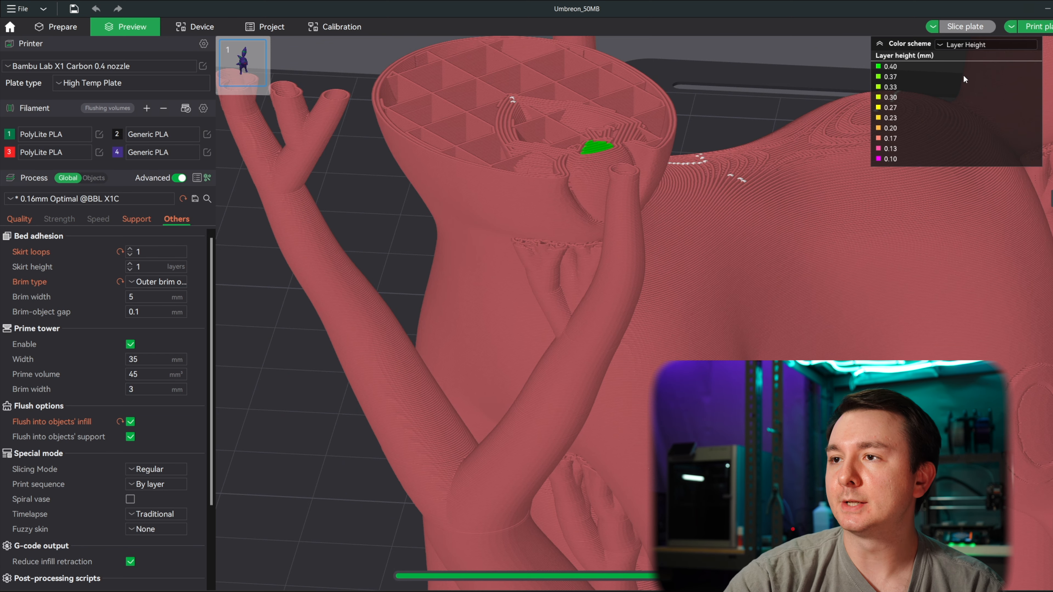
click(962, 45)
click(962, 97)
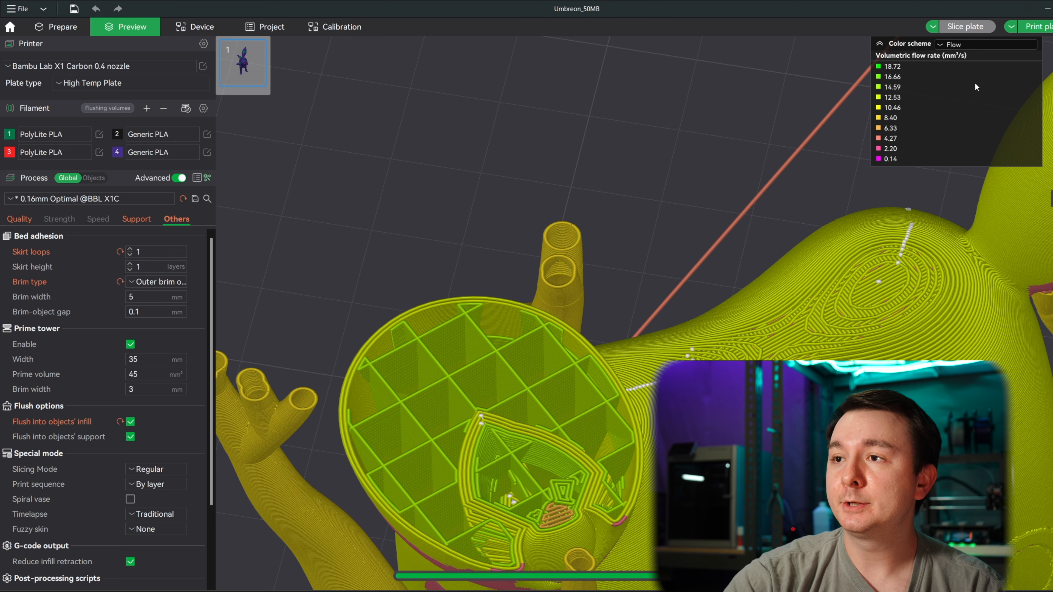
Switch the Umbreon preview's color scheme from Flow to Fan Speed.
click(977, 44)
click(977, 114)
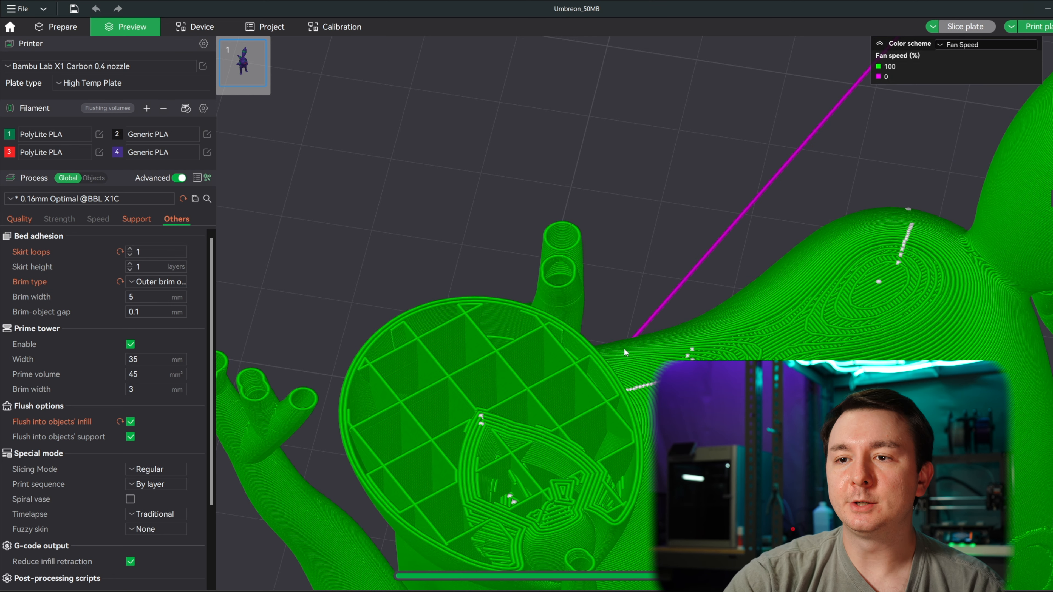